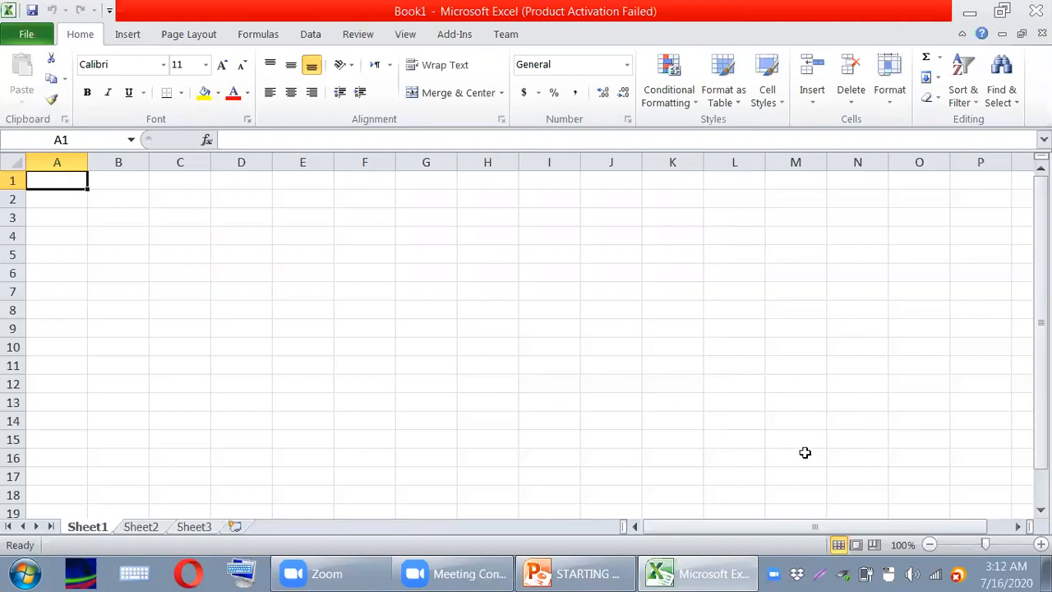
Enter the table headings SR NO, SUBJECTS and MARKS in cells G5 to I5
left_click(425, 247)
type("s")
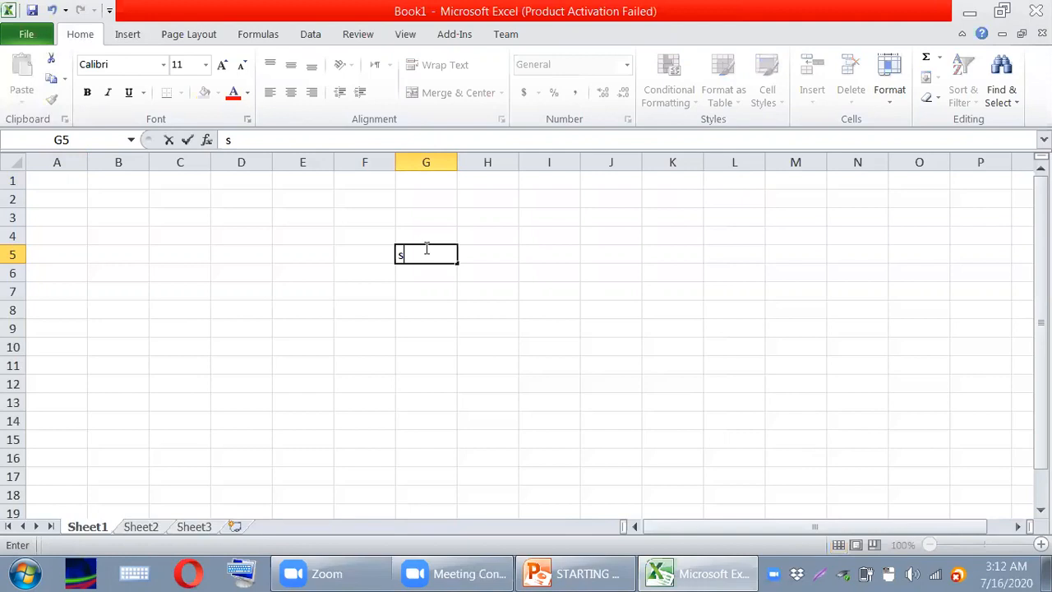
type("R NO")
key("Return")
key("Up")
key("Right")
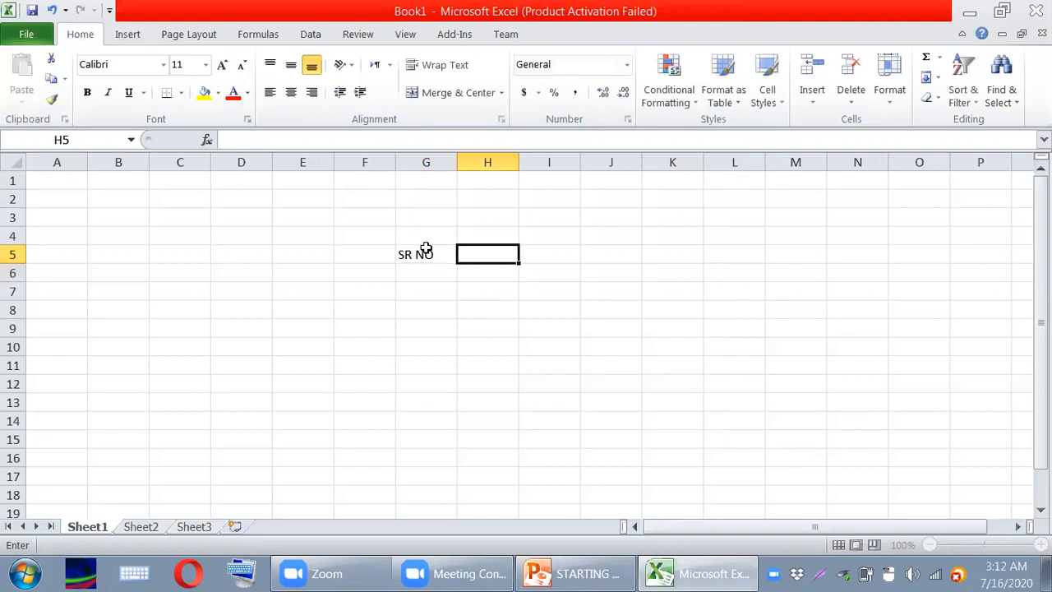
type("SUBJE")
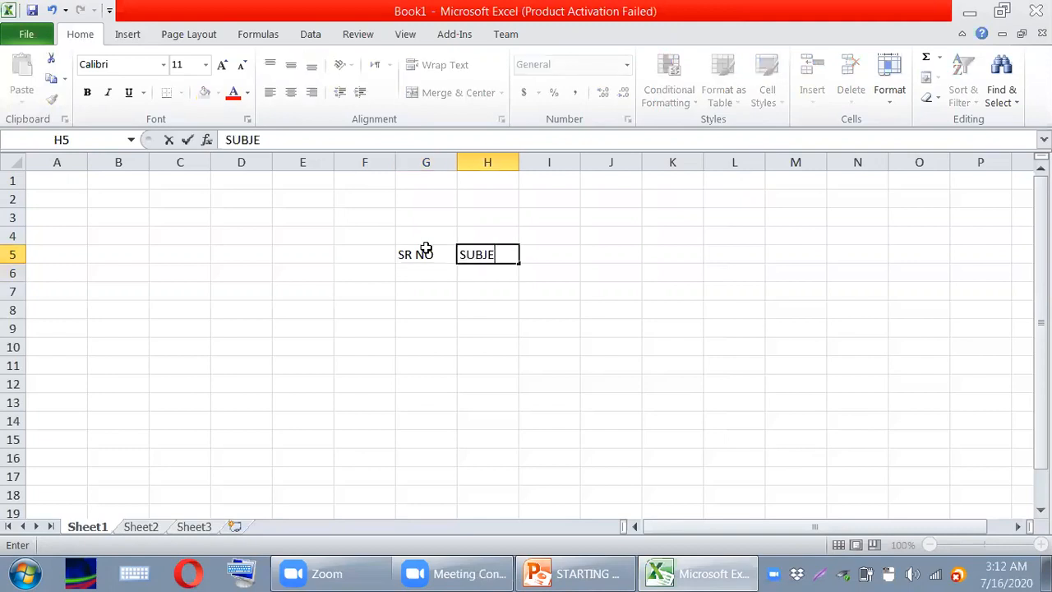
type("CTS")
key("Return")
key("Up")
key("Right")
type("MARKS")
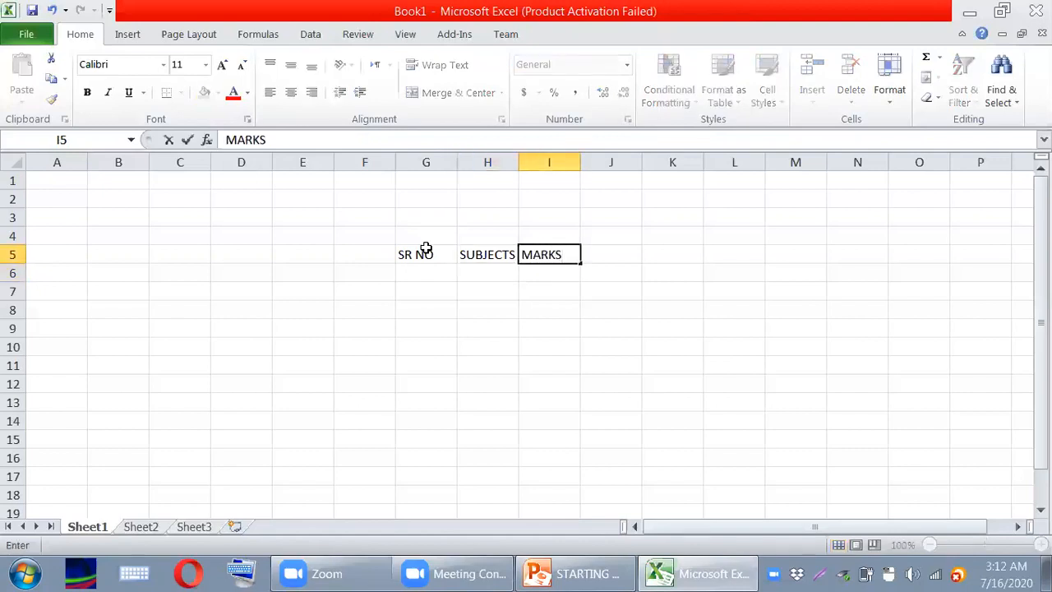
key("Return")
Enter the title RESULT OF followed by the student's name in G4, above the table headings
key("Up")
key("Up")
key("Left")
key("Left")
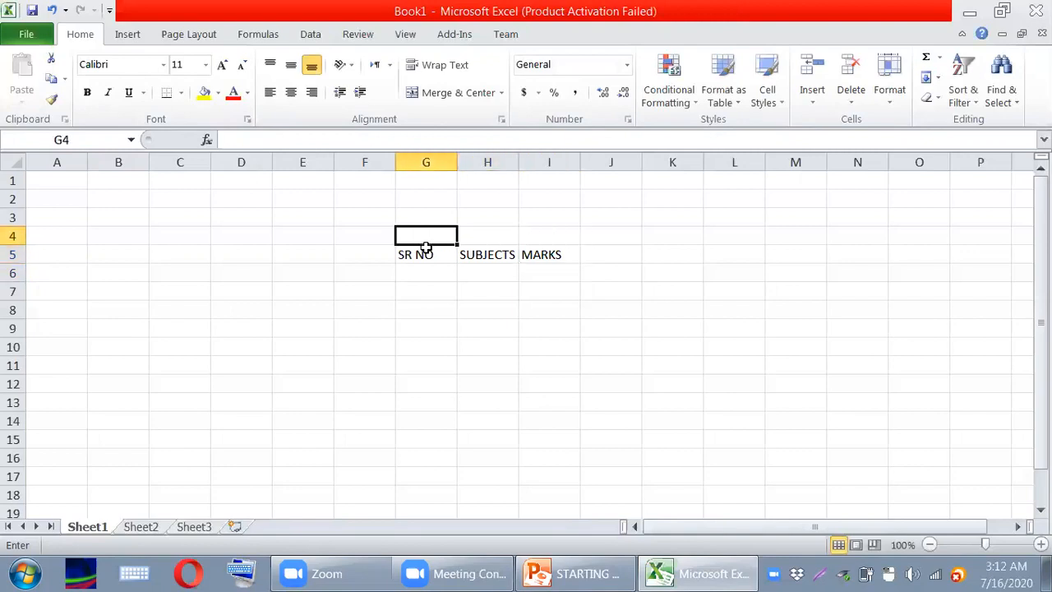
key("shift+Right")
key("shift+Right")
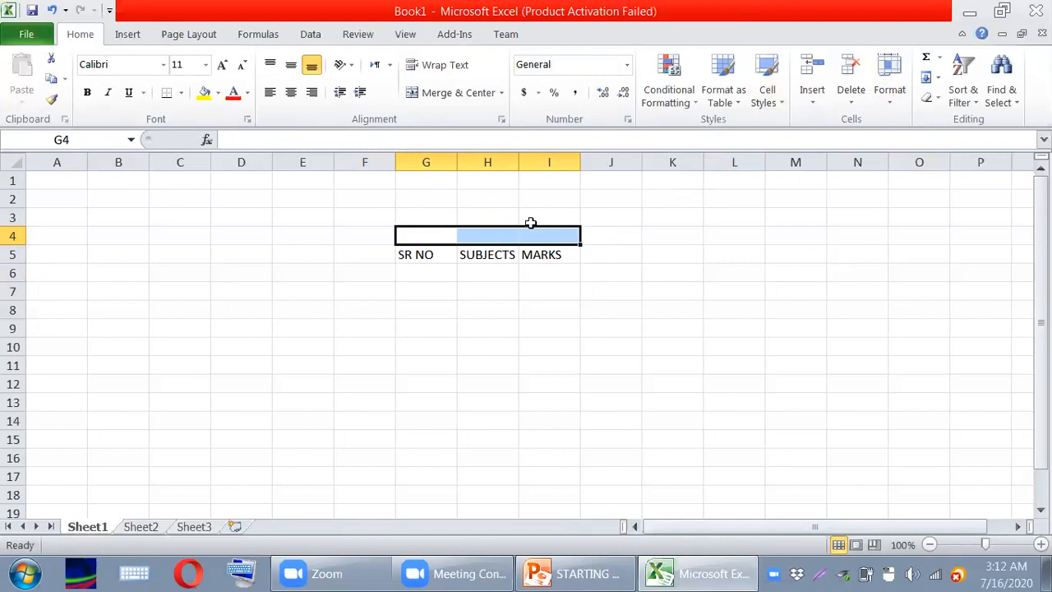
type("RESULT")
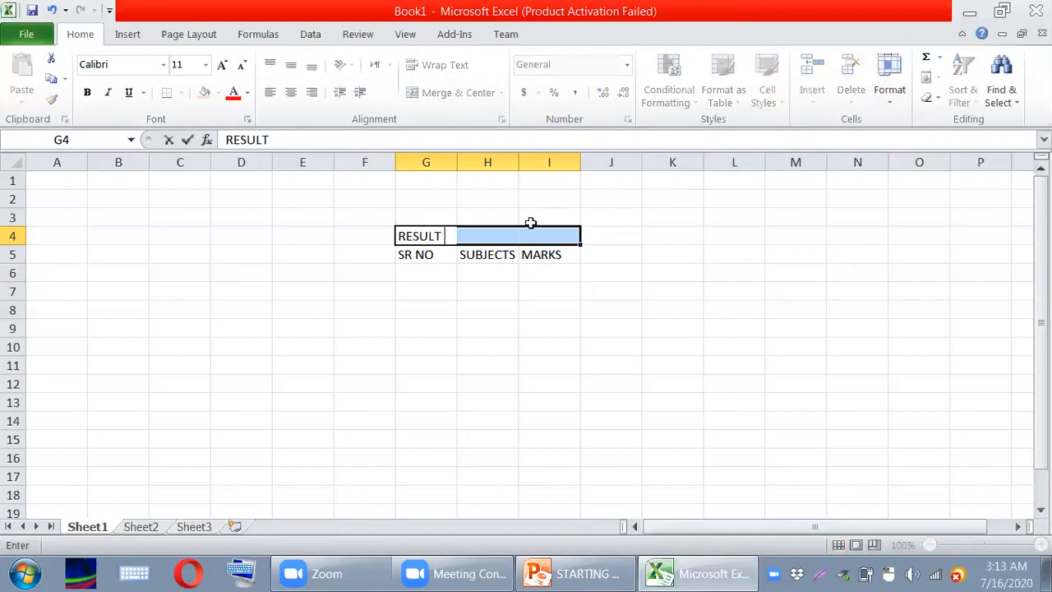
type(" OF")
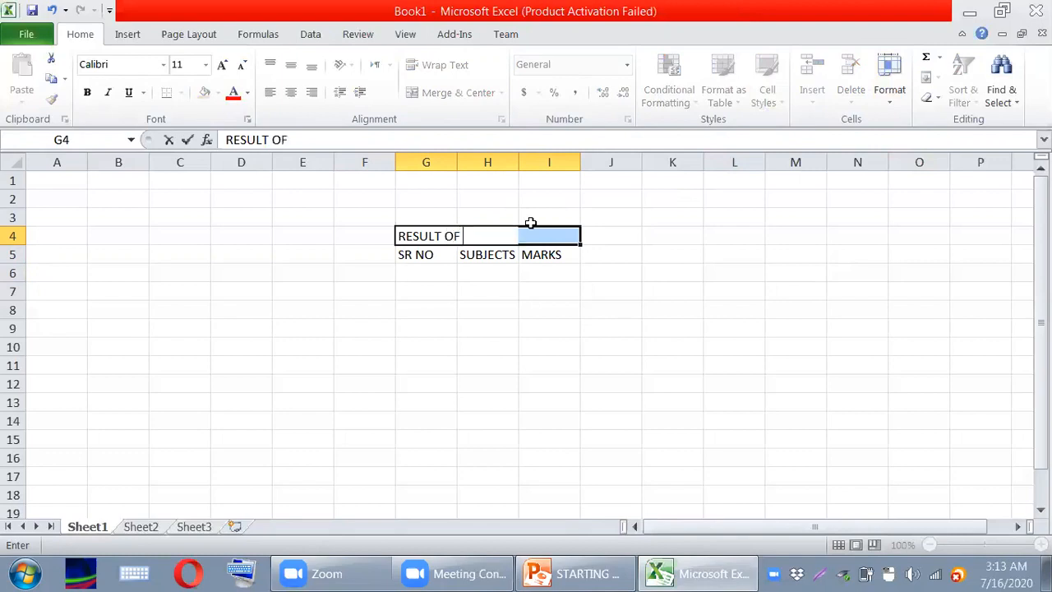
type(" ALI")
left_click(561, 312)
Merge and center the title across cells G4 to I4
left_click_drag(442, 235, 540, 236)
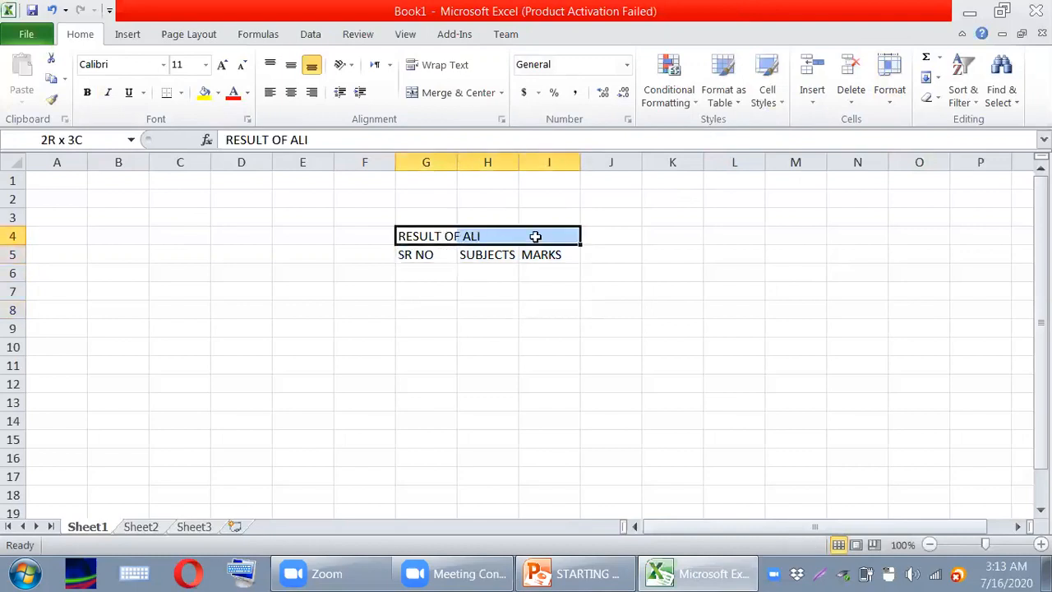
left_click(460, 93)
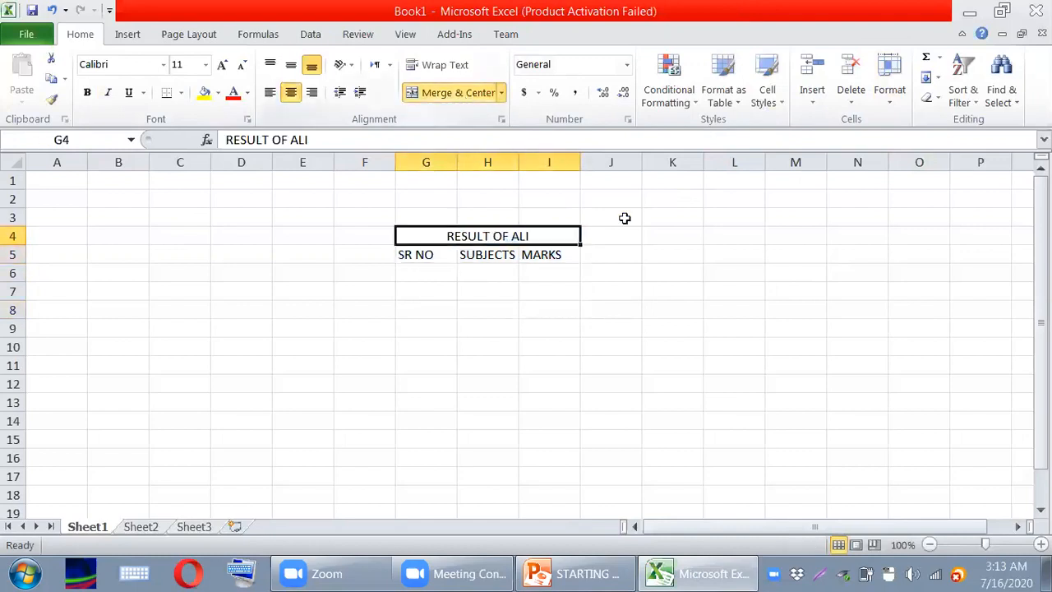
left_click(501, 340)
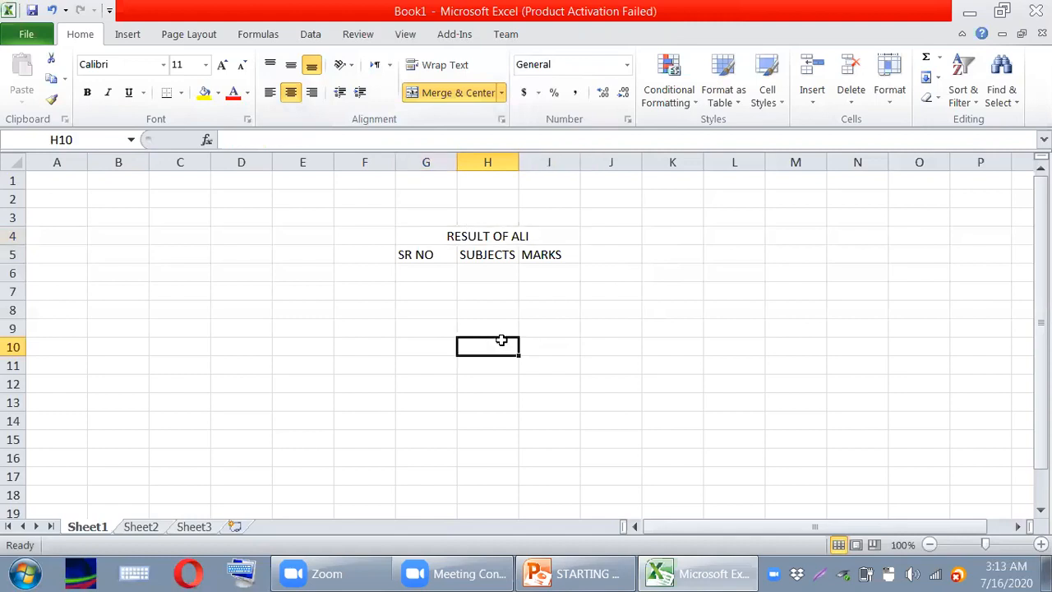
Number the rows under SR NO from 1 to 5 in G6:G10 by filling a series from 1
left_click(425, 272)
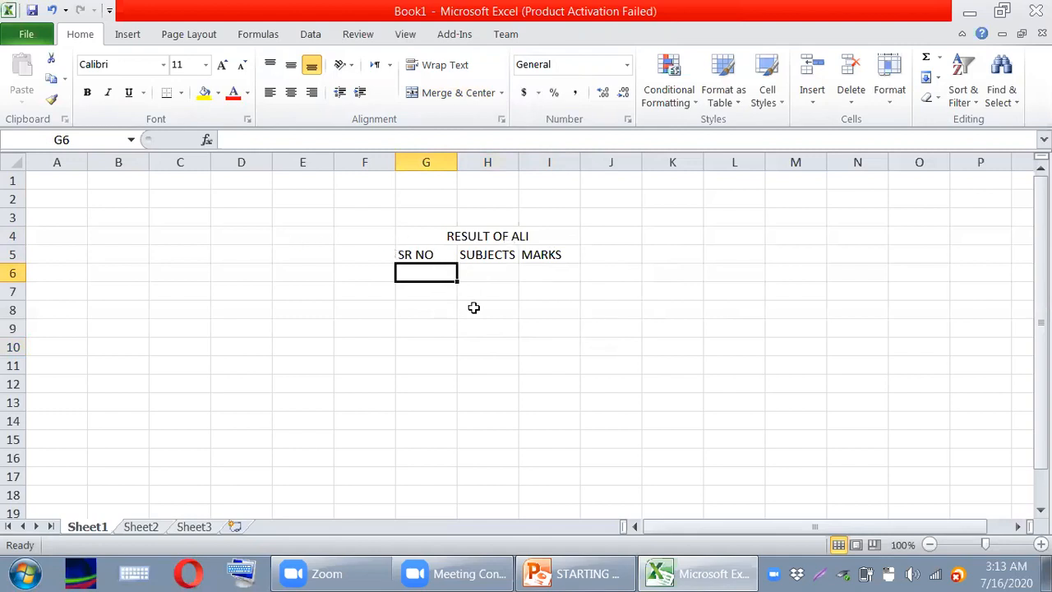
type("1")
left_click(542, 329)
left_click(446, 276)
left_click_drag(457, 281, 461, 349)
List URDU, ENGLISH, MATHS, PHYSICS and COMPUTER under SUBJECTS in H6:H10 and widen column H to fit
left_click(500, 274)
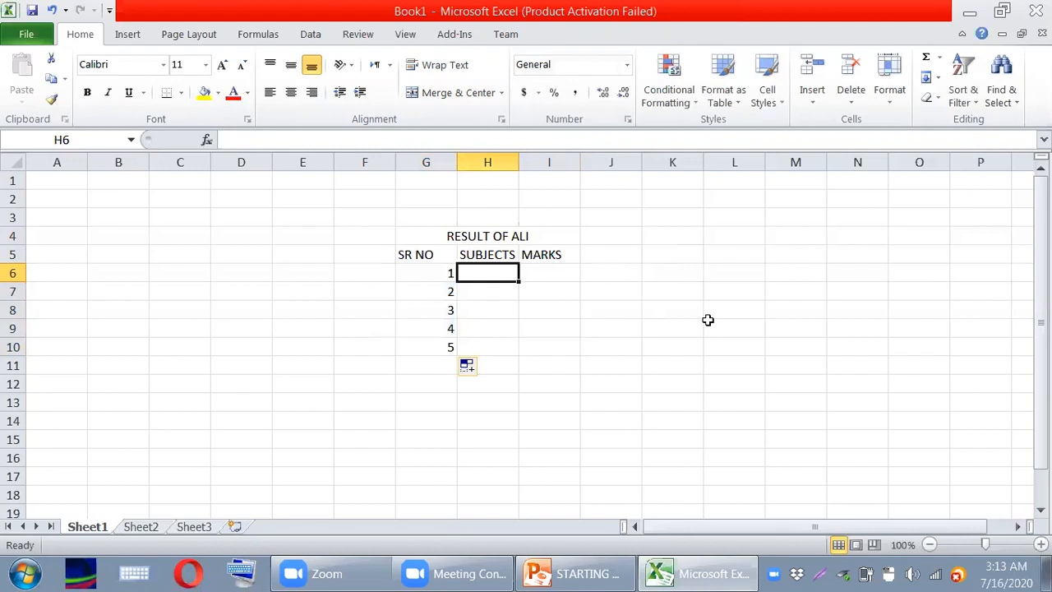
type("URDU")
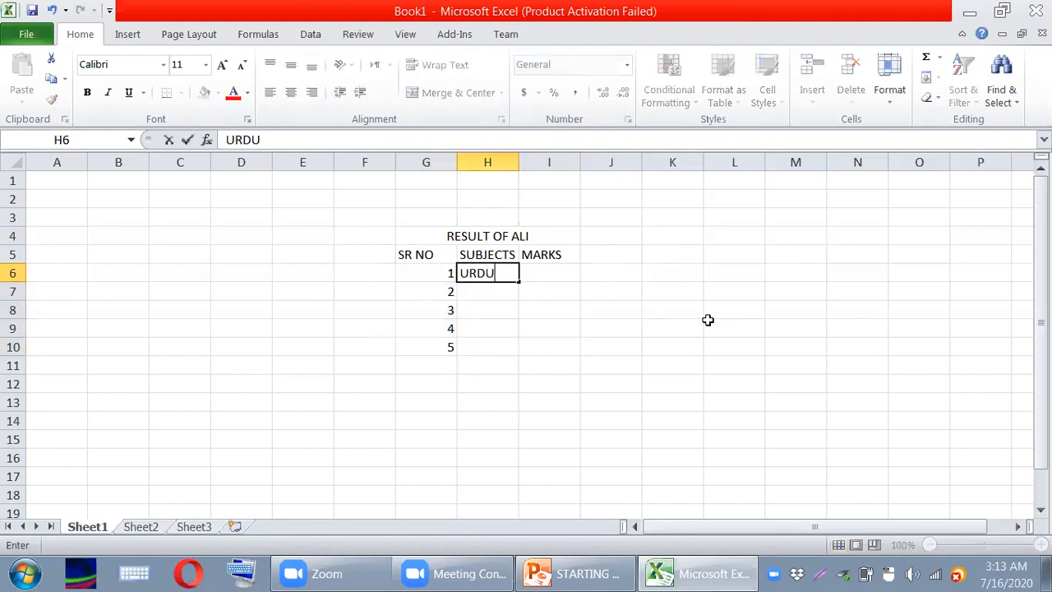
key("Return")
type("EN")
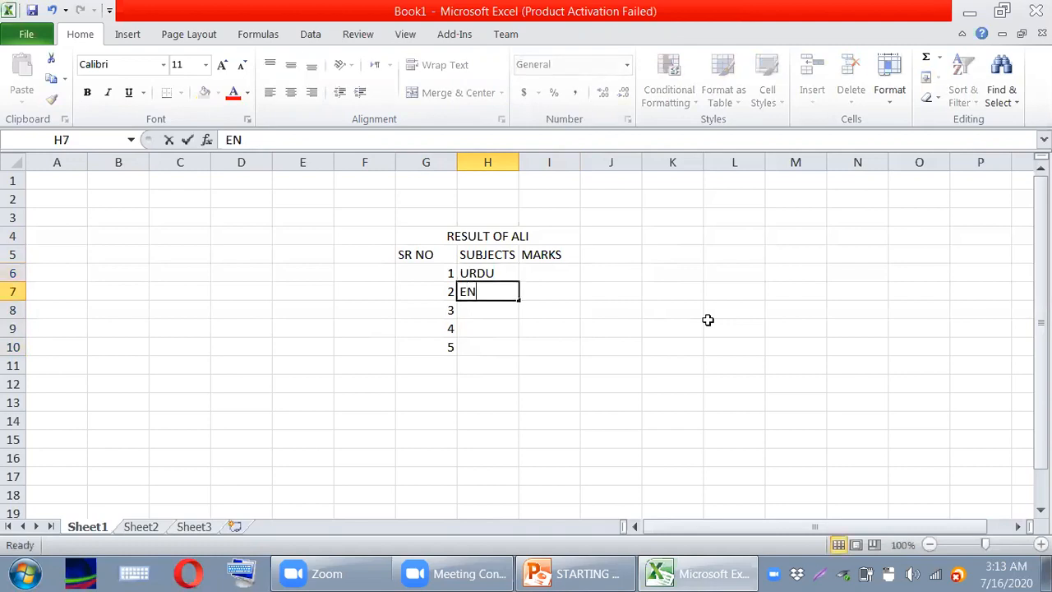
type("GLISH")
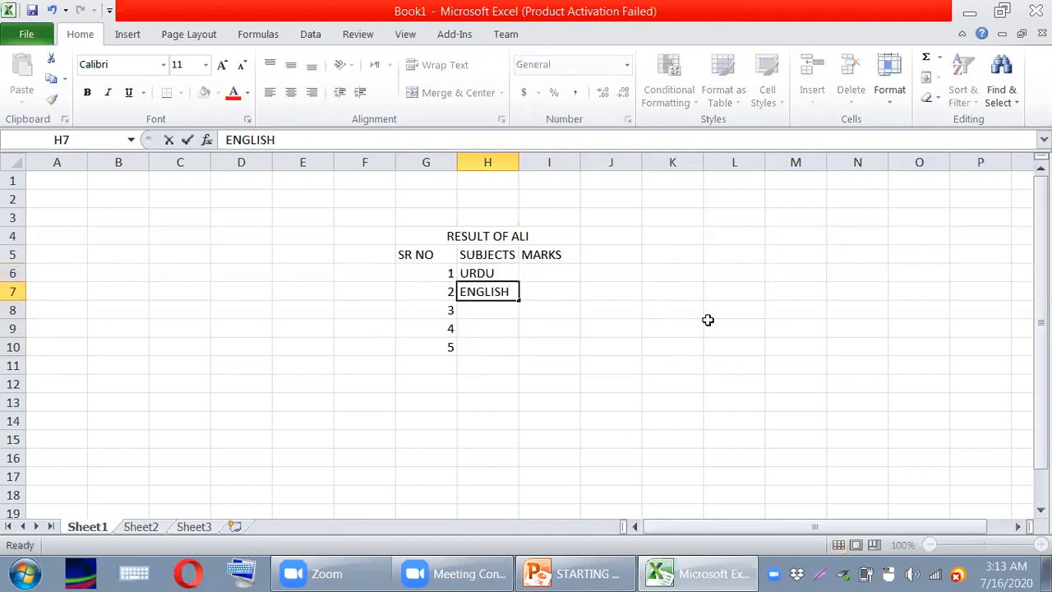
key("Return")
type("MATHS")
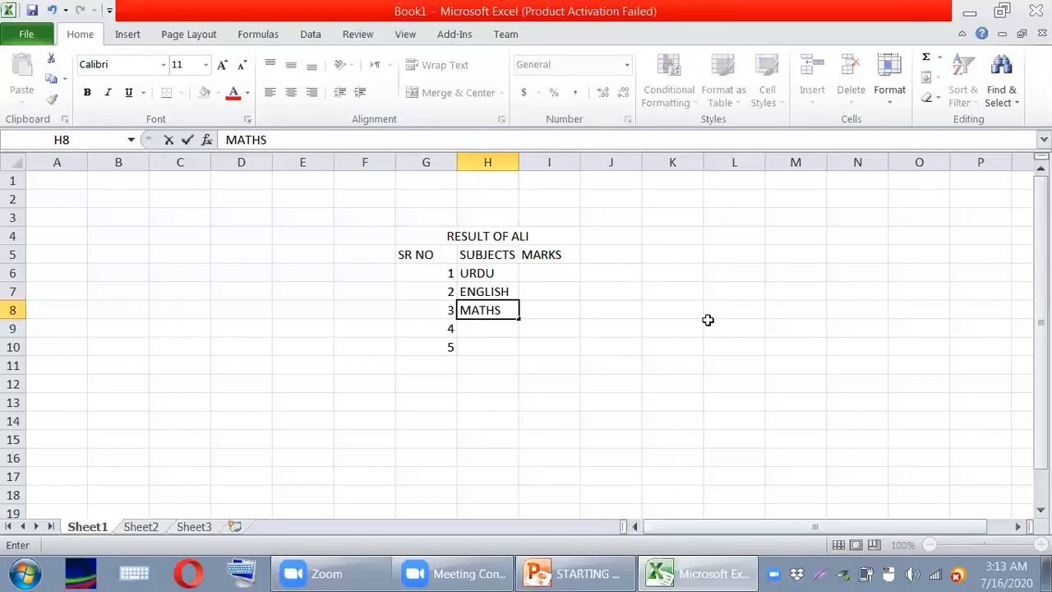
key("Return")
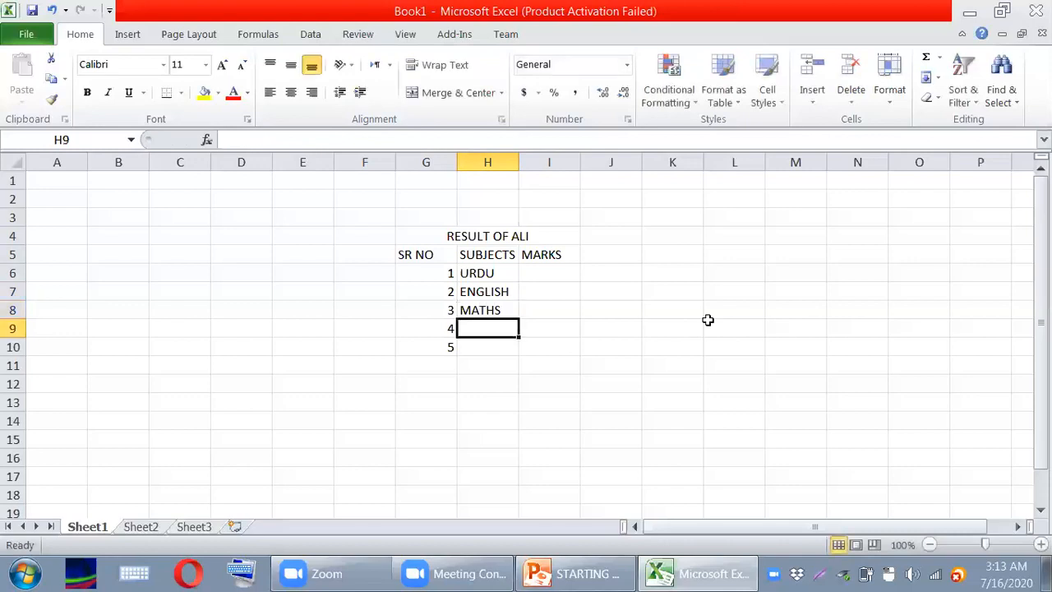
type("PHYSICS")
key("Return")
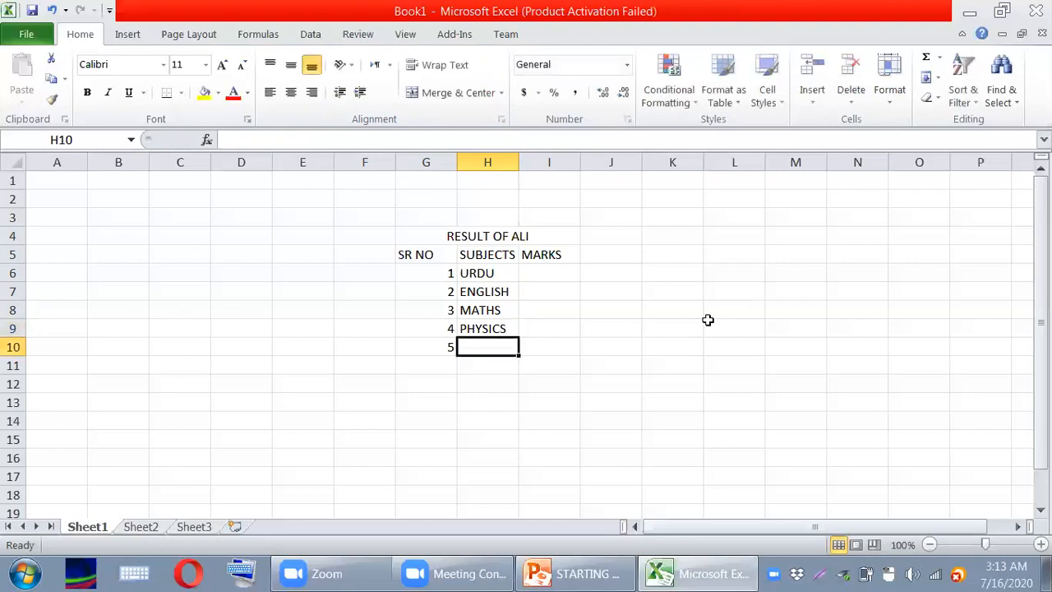
type("COMPUTER")
key("Return")
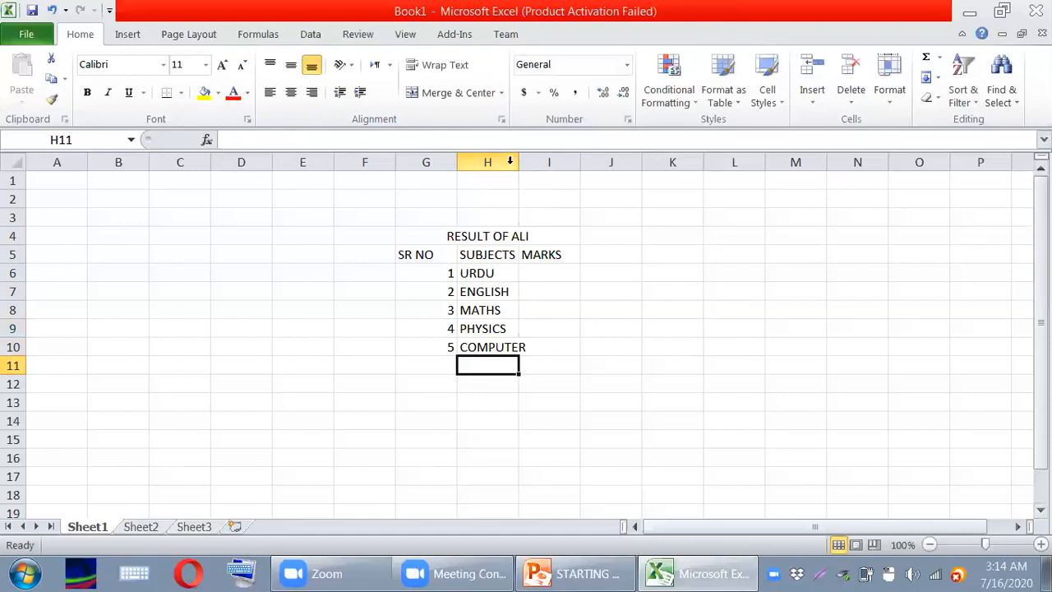
left_click_drag(520, 167, 530, 167)
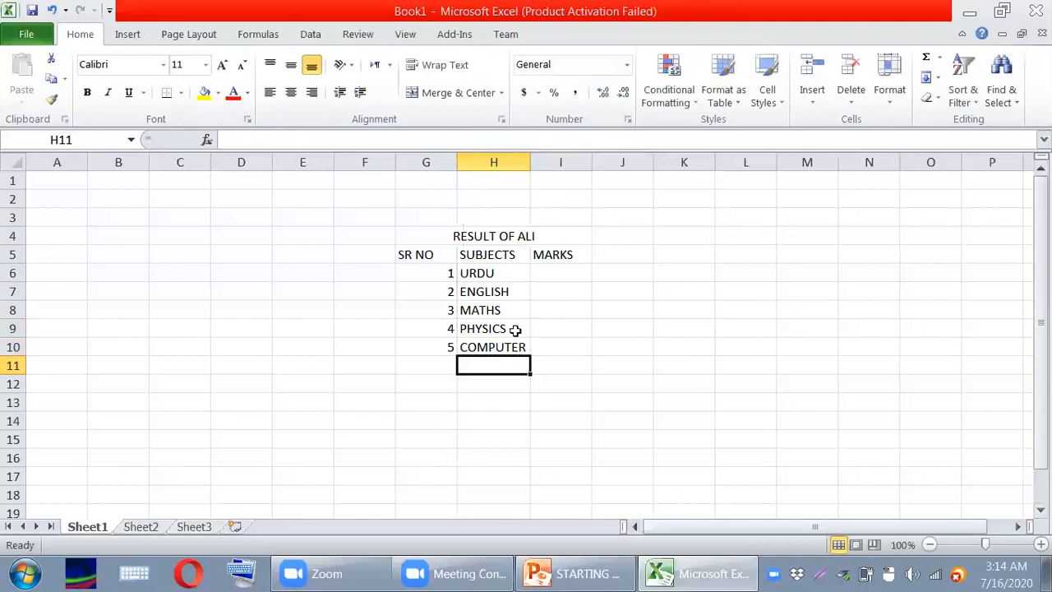
left_click(623, 365)
Enter the marks 56, 76, 87, 74 and 78 under MARKS in I6:I10
left_click(567, 273)
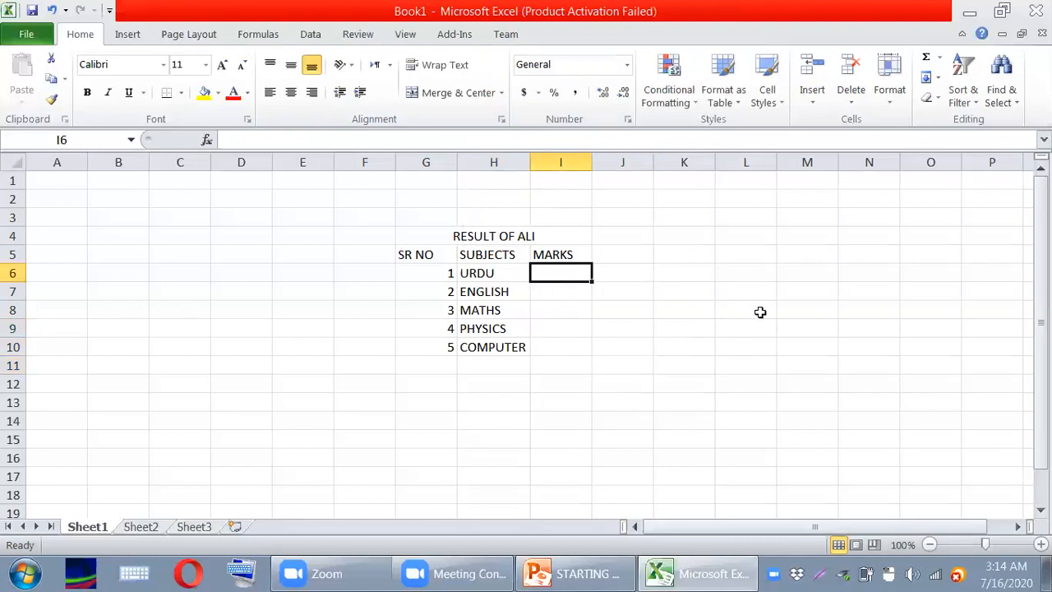
type("56")
key("Return")
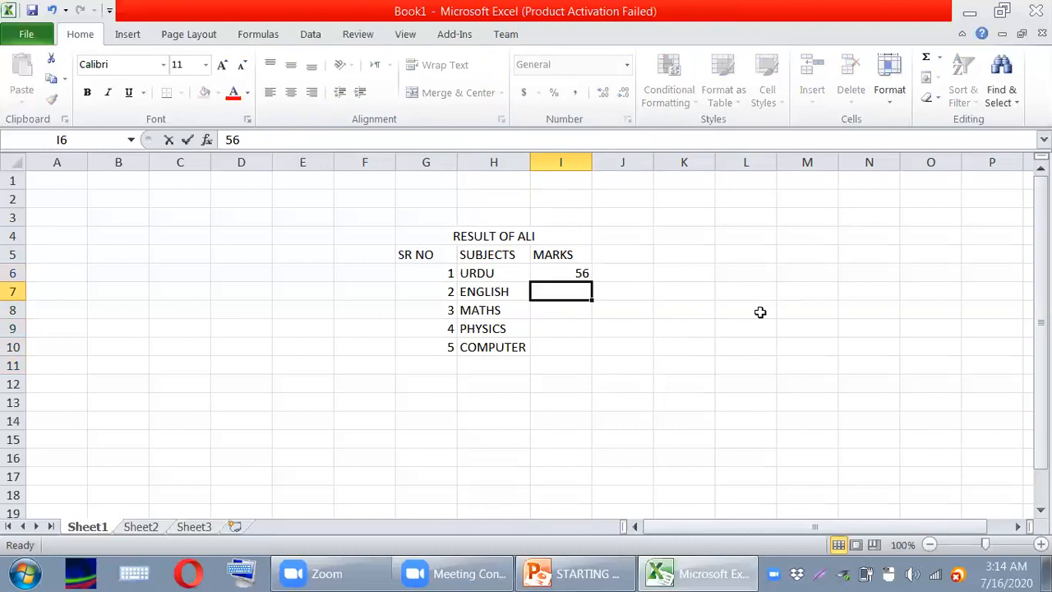
type("76")
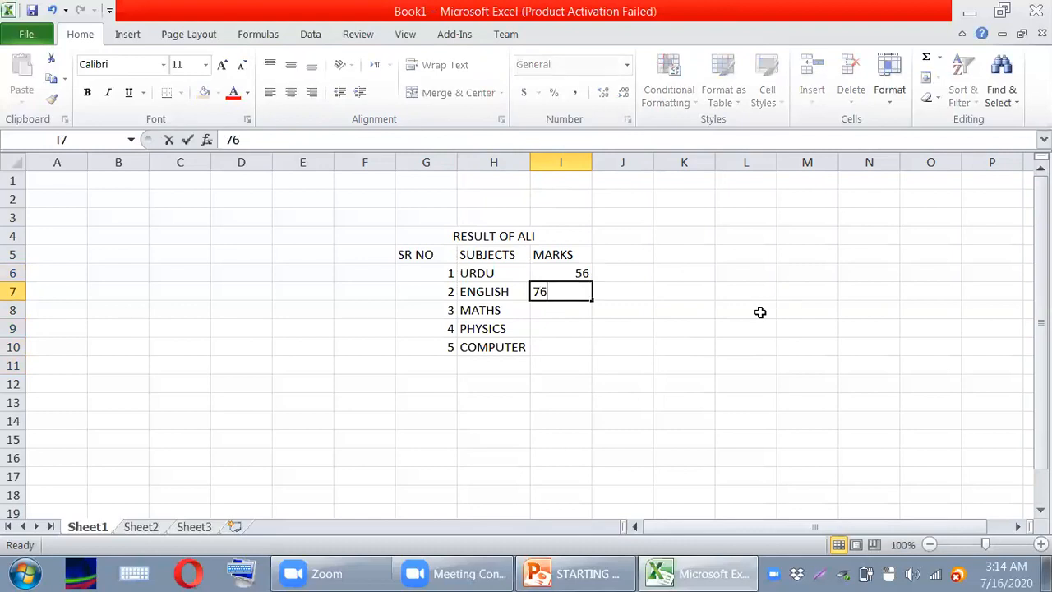
key("Return")
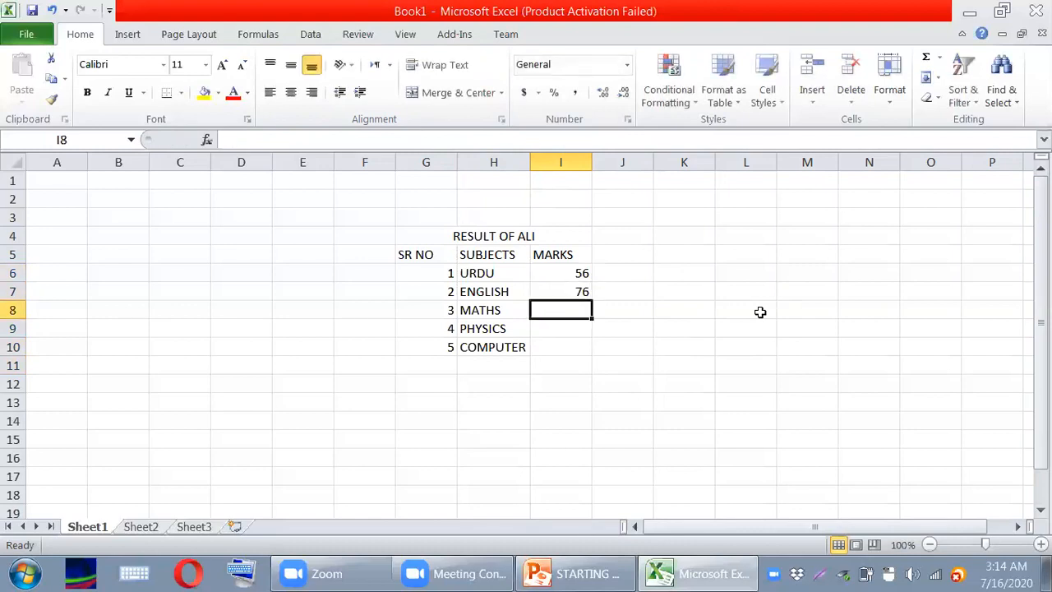
type("87")
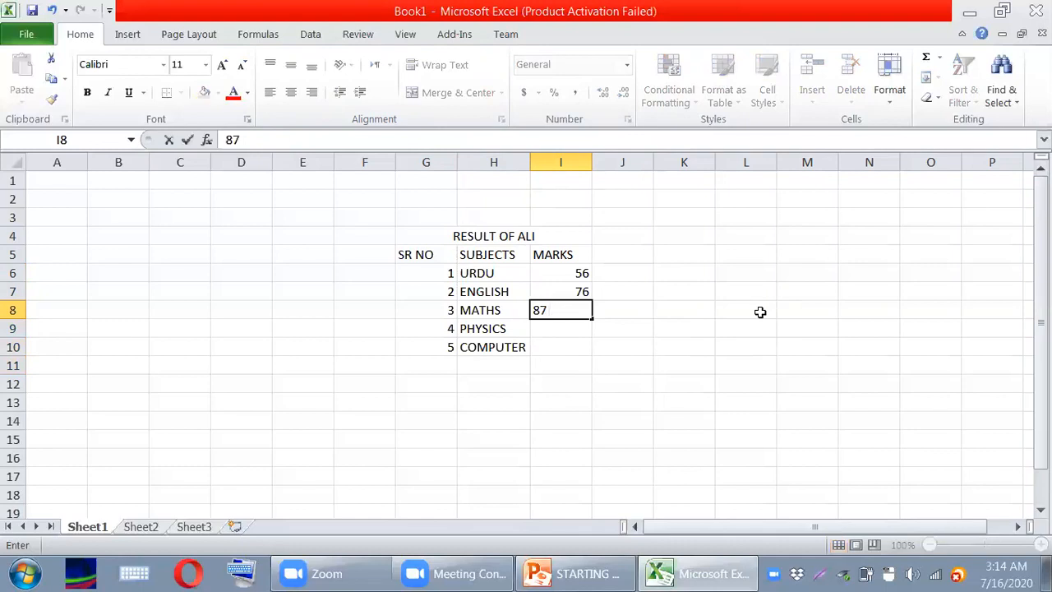
key("Return")
type("74")
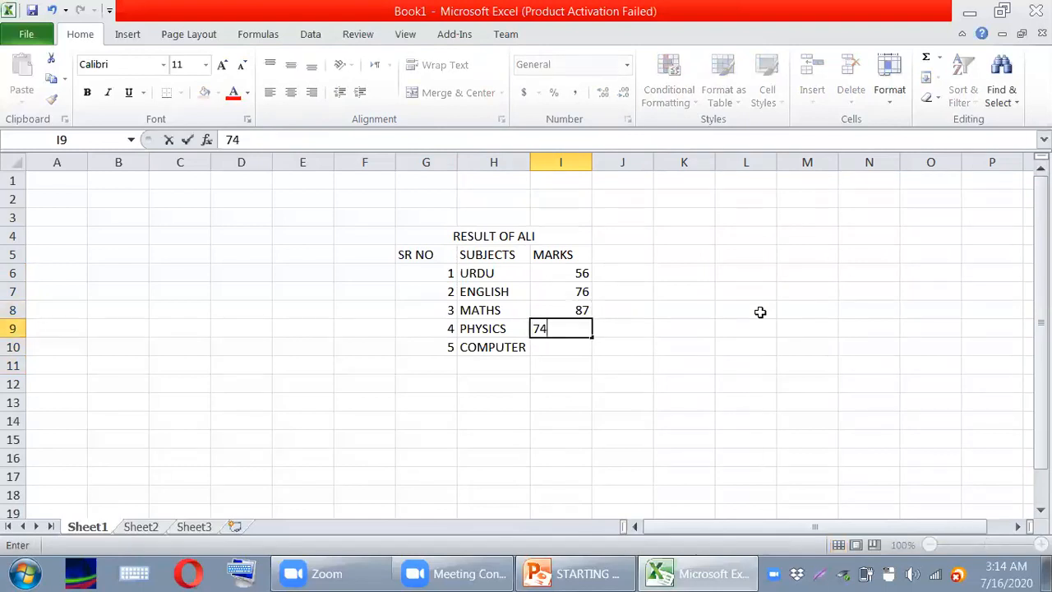
key("Return")
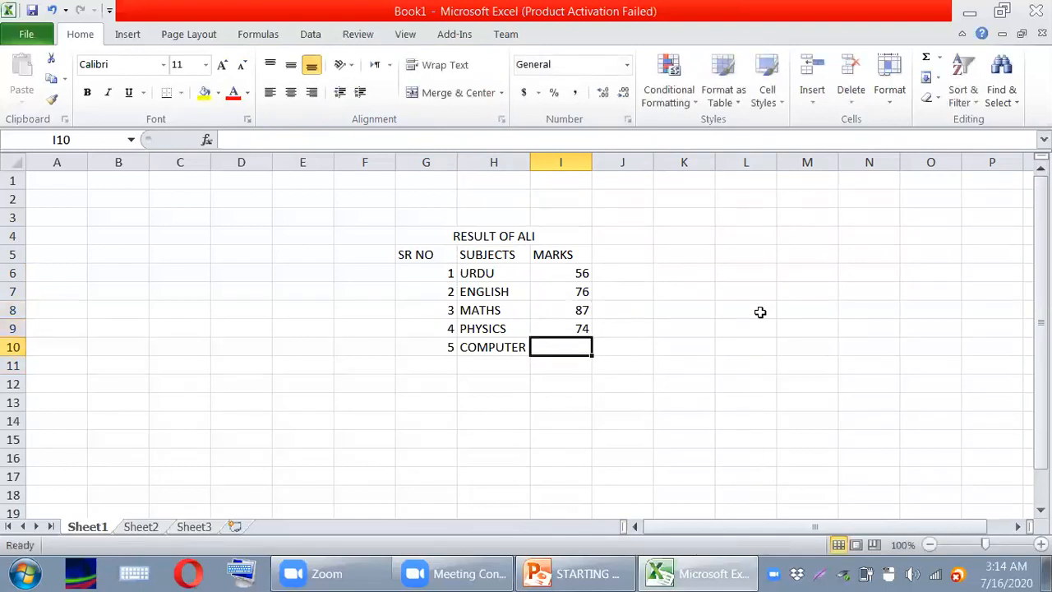
type("78")
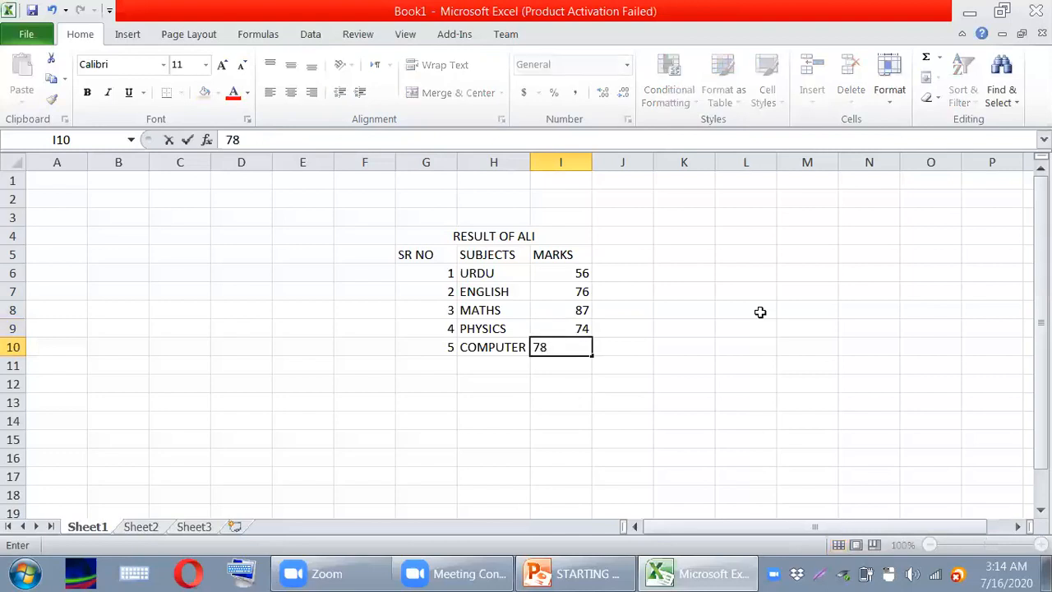
key("Return")
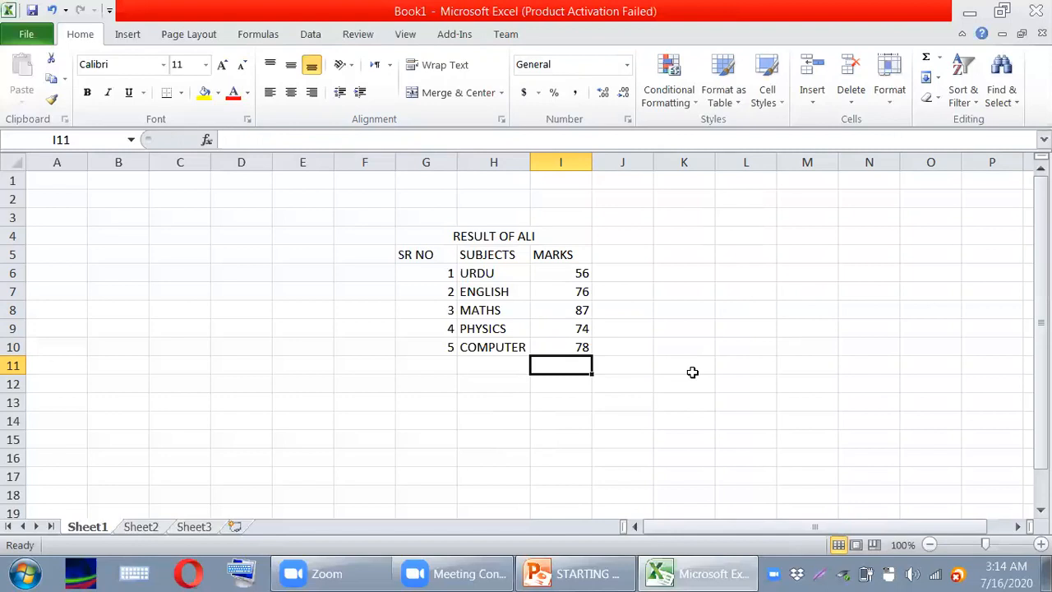
Make the merged title in row 4 bold and increase its font size to 14
left_click(482, 236)
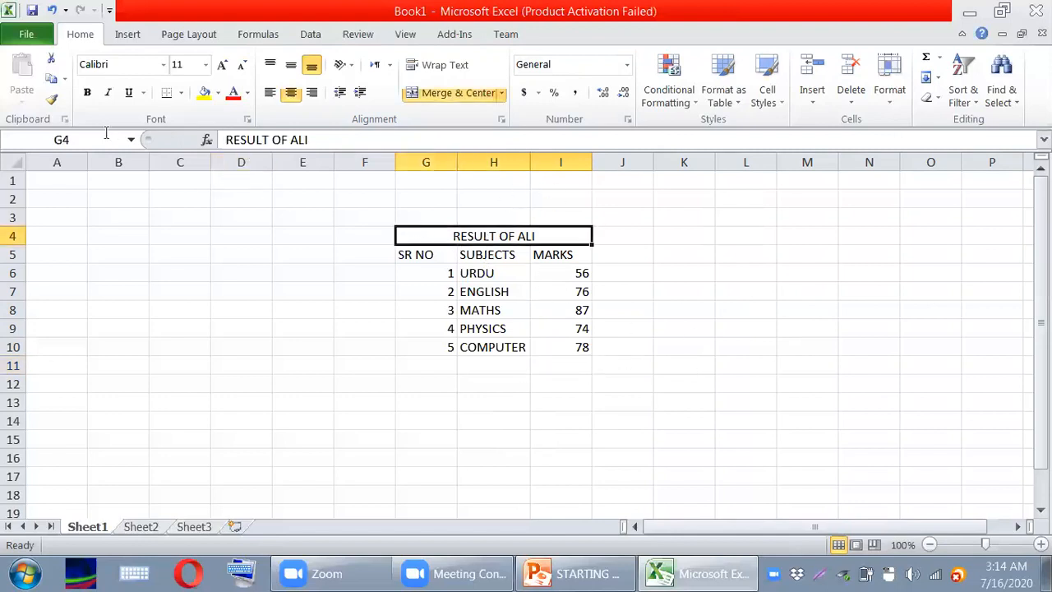
left_click(88, 93)
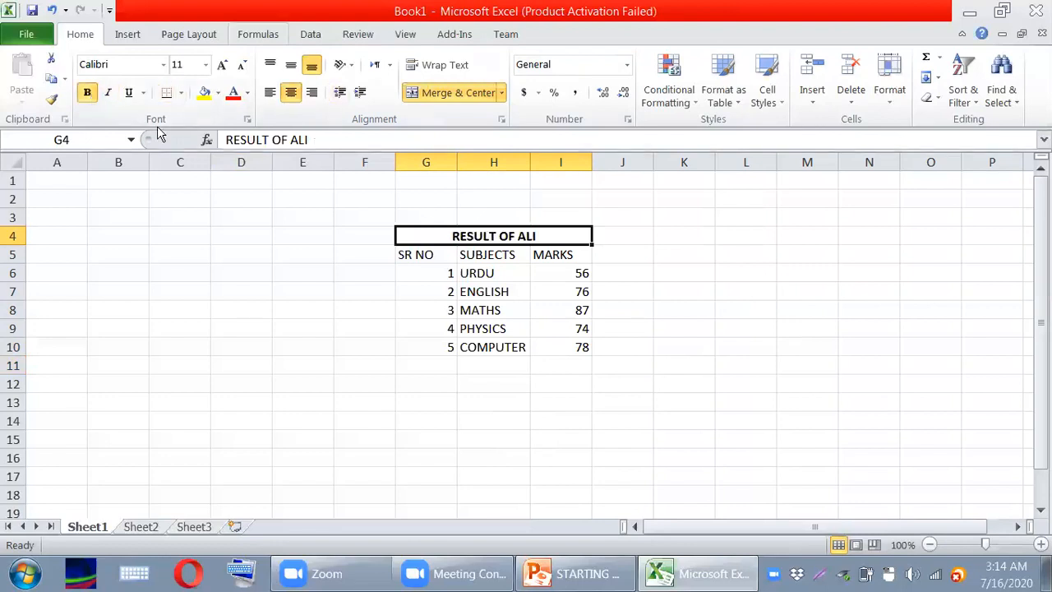
key("ctrl+shift+period")
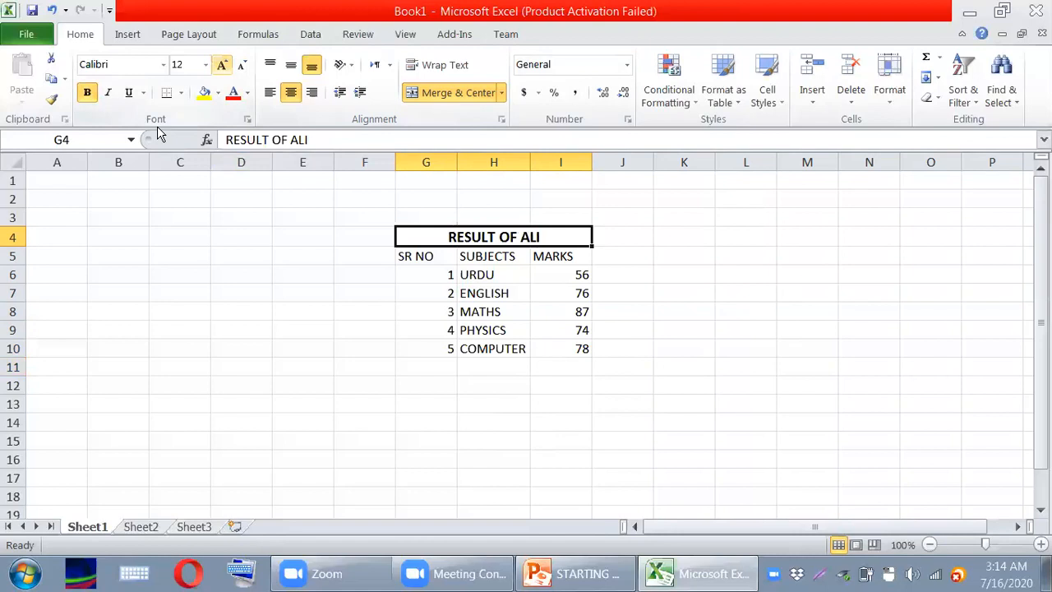
key("ctrl+shift+period")
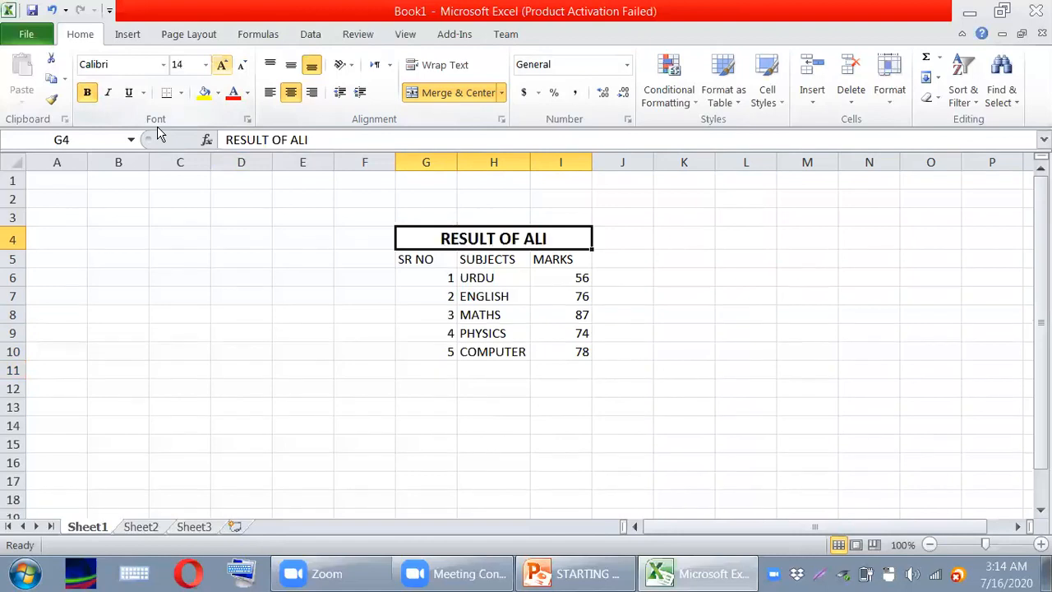
left_click(630, 362)
Centre the contents of the whole result table G4:I10 horizontally and align them to the middle vertically
left_click(408, 255)
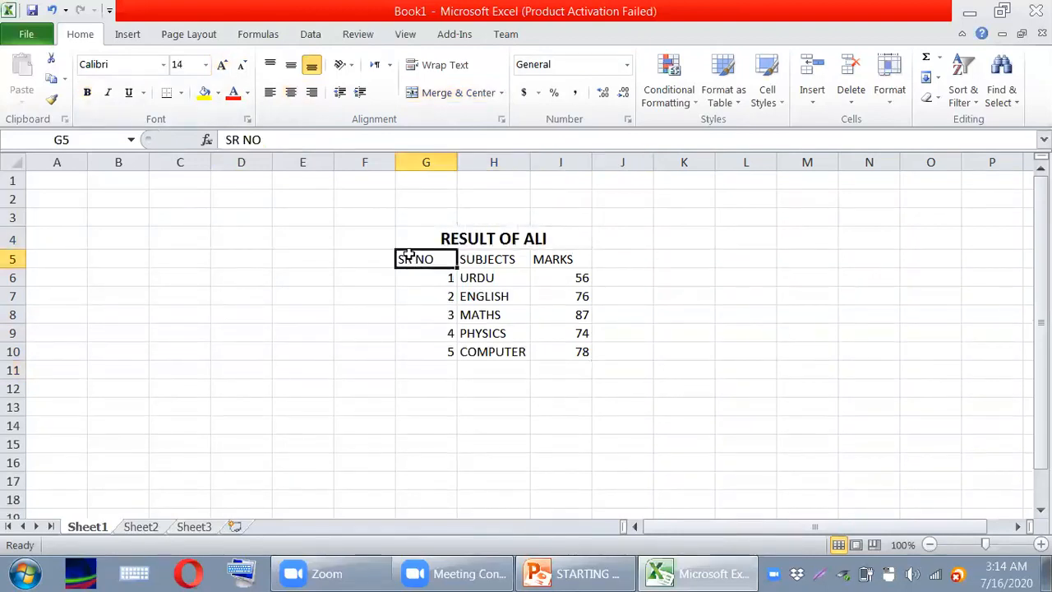
left_click_drag(408, 237, 579, 350)
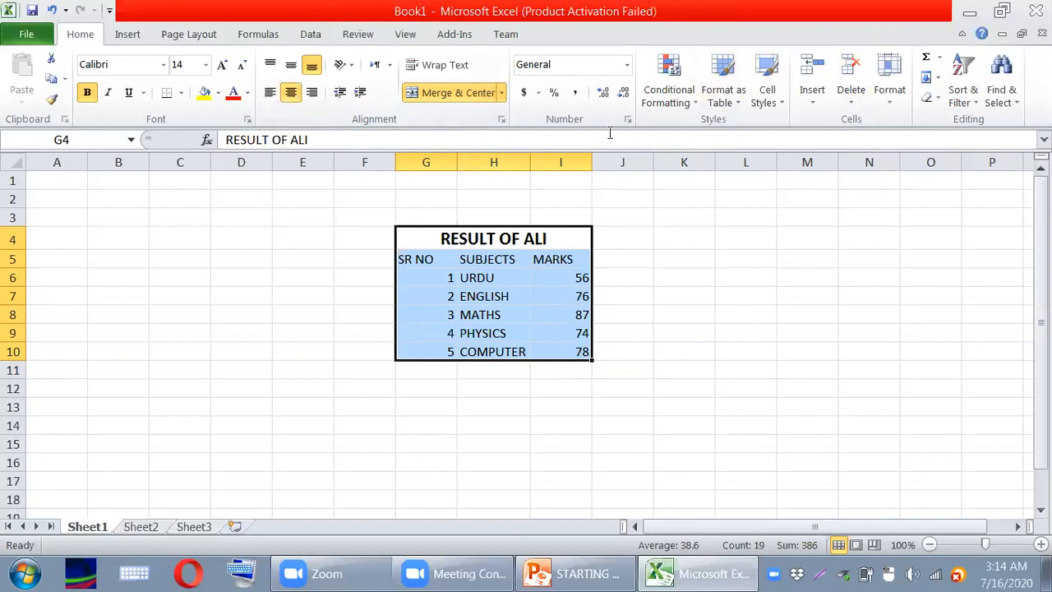
left_click_drag(792, 11, 645, 138)
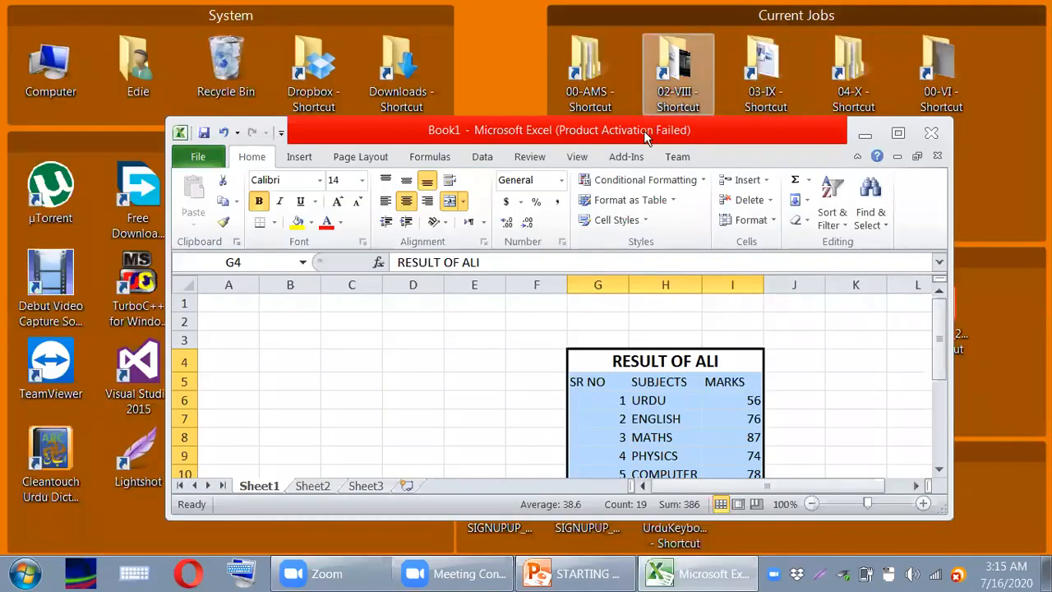
left_click(408, 186)
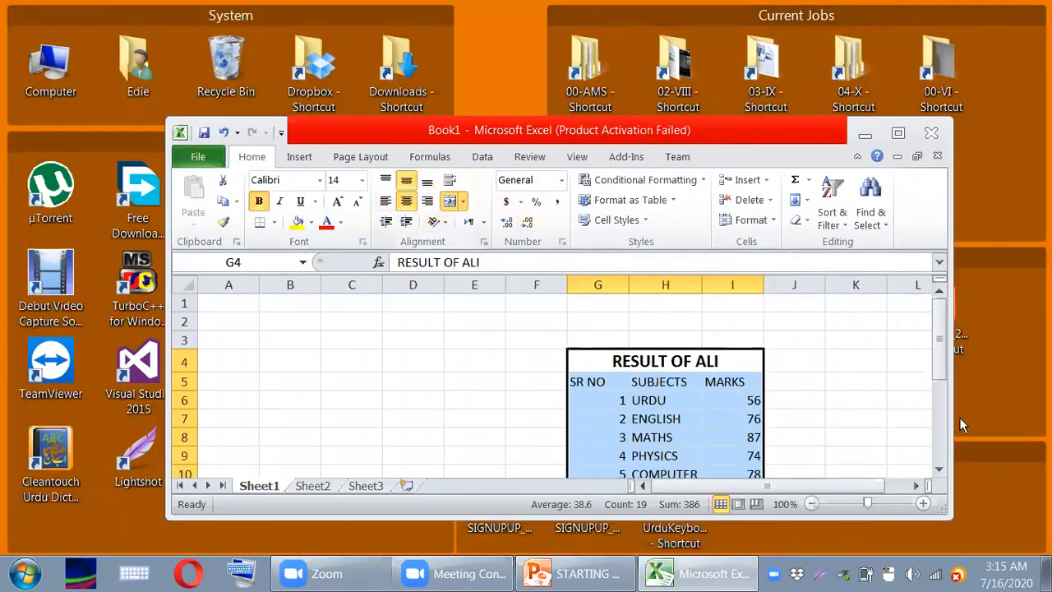
left_click(413, 202)
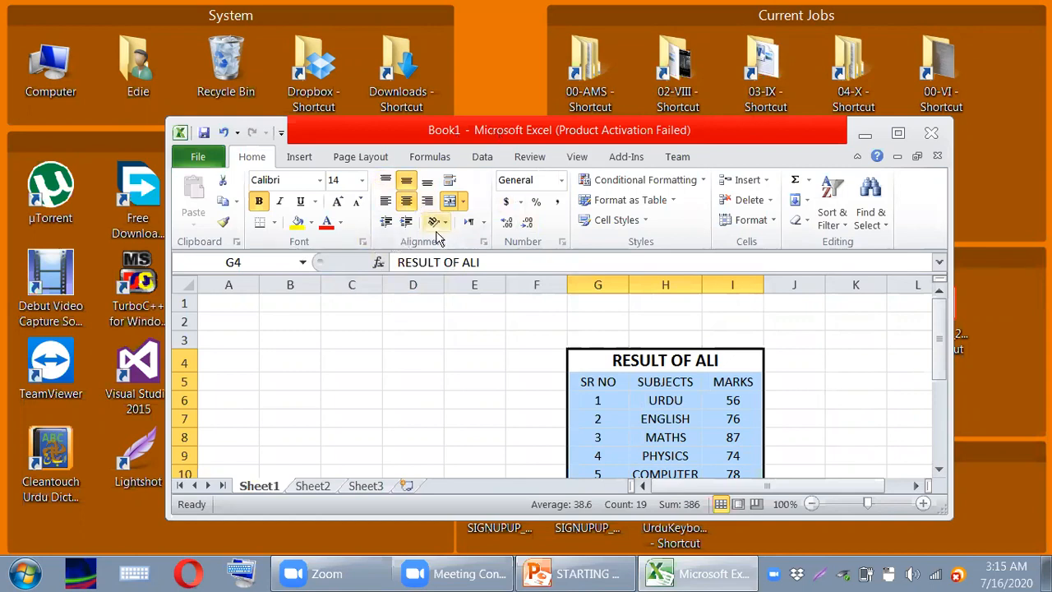
left_click(899, 134)
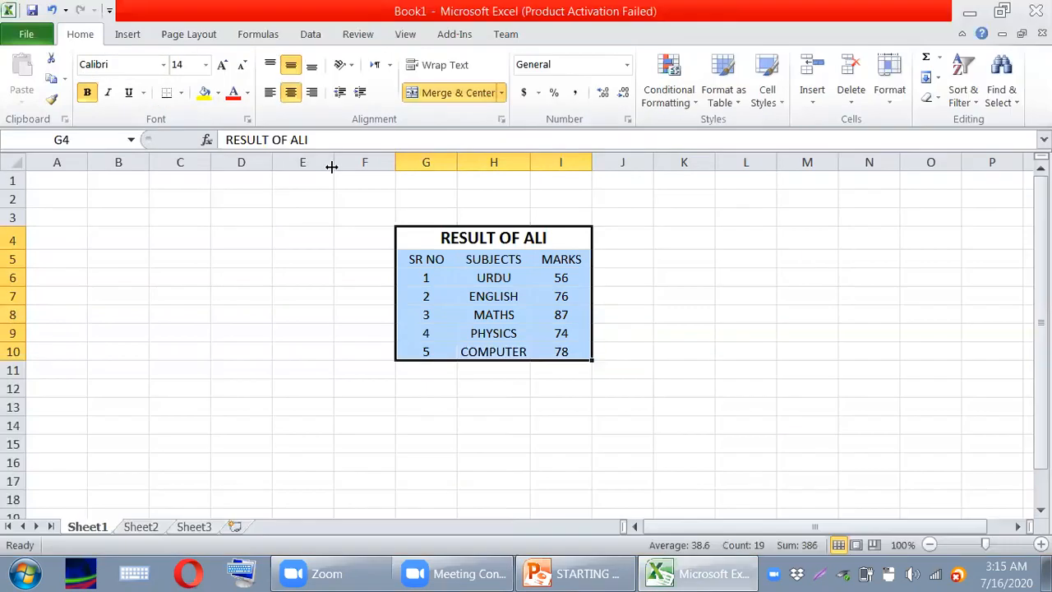
Apply All Borders to the result table in G4:I10
left_click(181, 92)
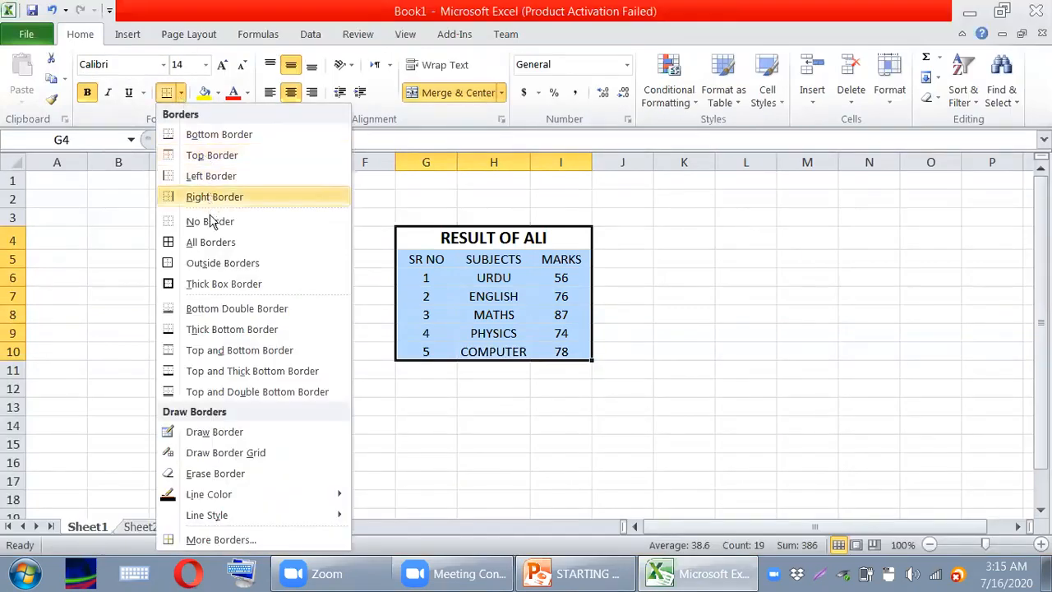
left_click(213, 241)
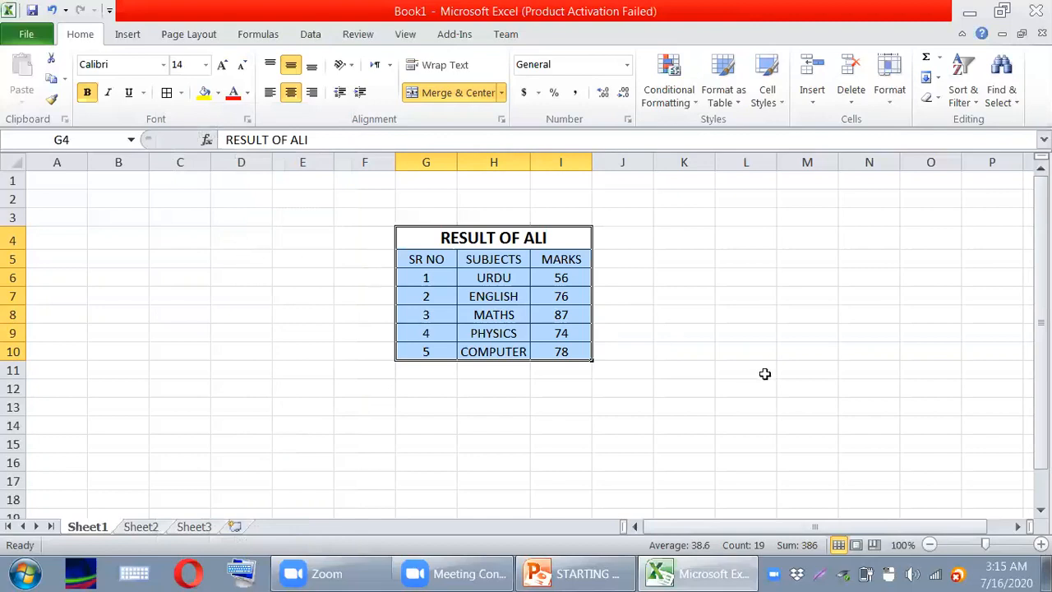
left_click(821, 392)
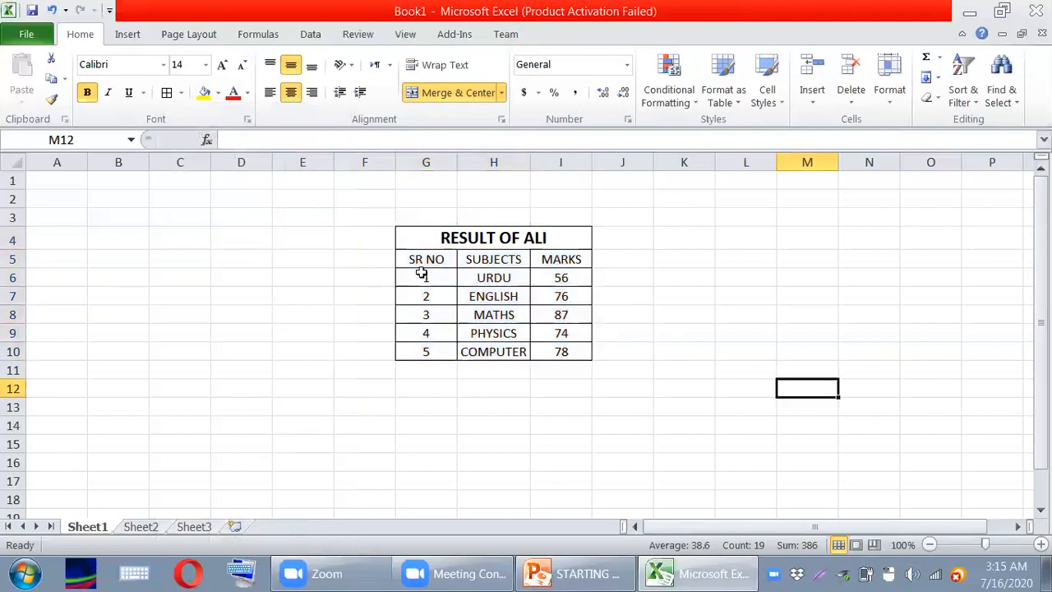
Make the SR NO, SUBJECTS and MARKS headings in G5:I5 bold
left_click_drag(425, 265, 499, 251)
left_click(87, 92)
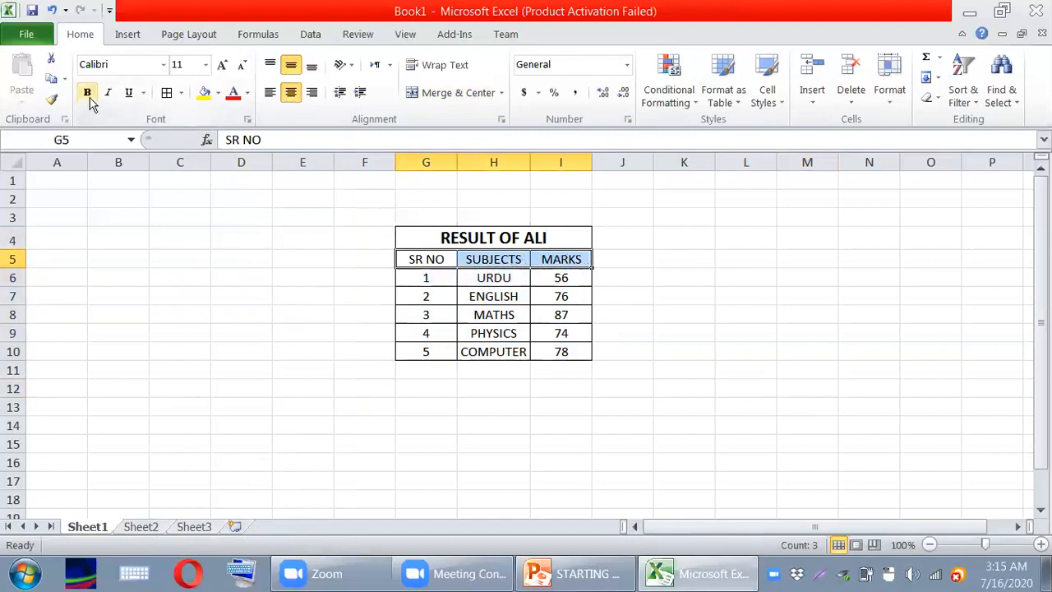
left_click(717, 331)
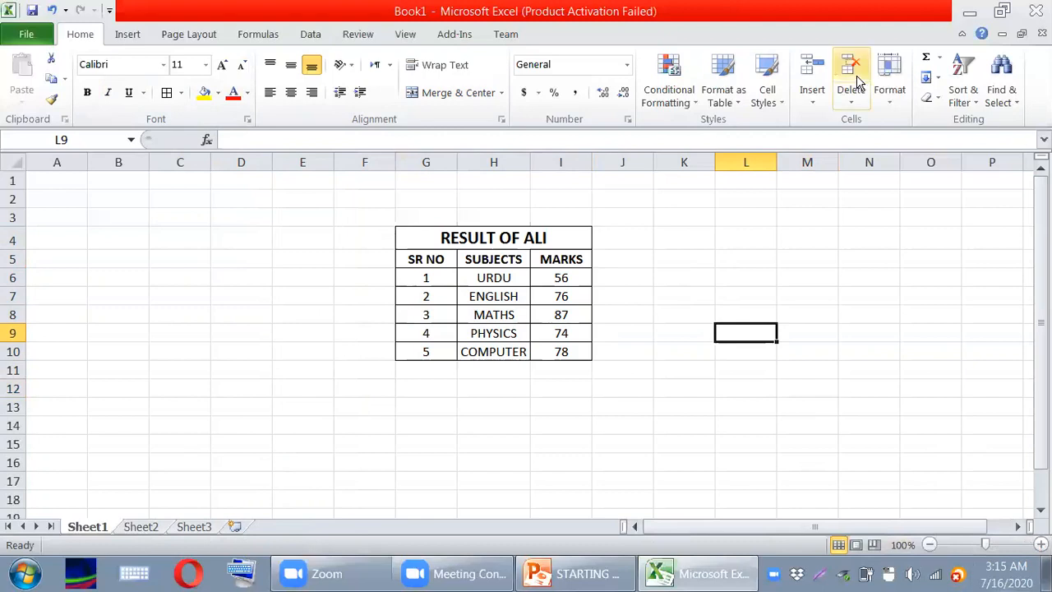
Insert a 2-D clustered column chart from the result table in G4:I10
left_click(671, 274)
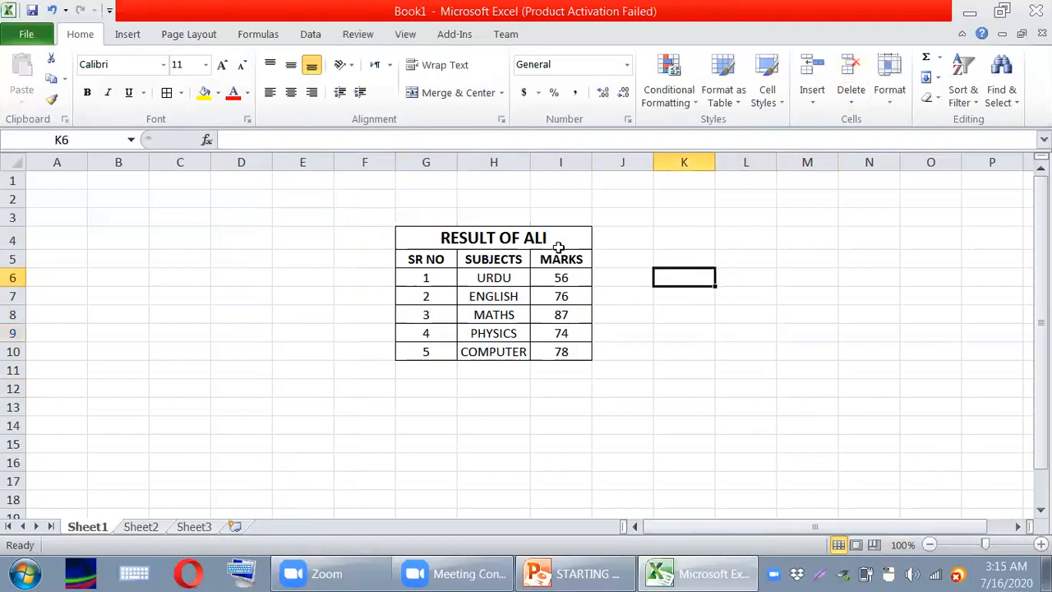
left_click(415, 235)
left_click_drag(458, 238, 531, 351)
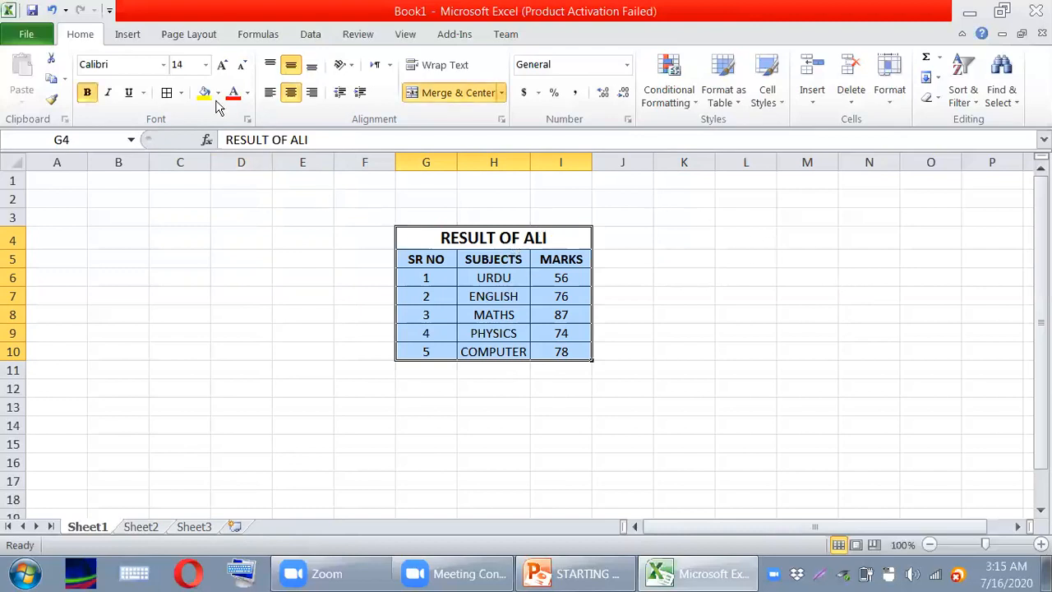
left_click(127, 35)
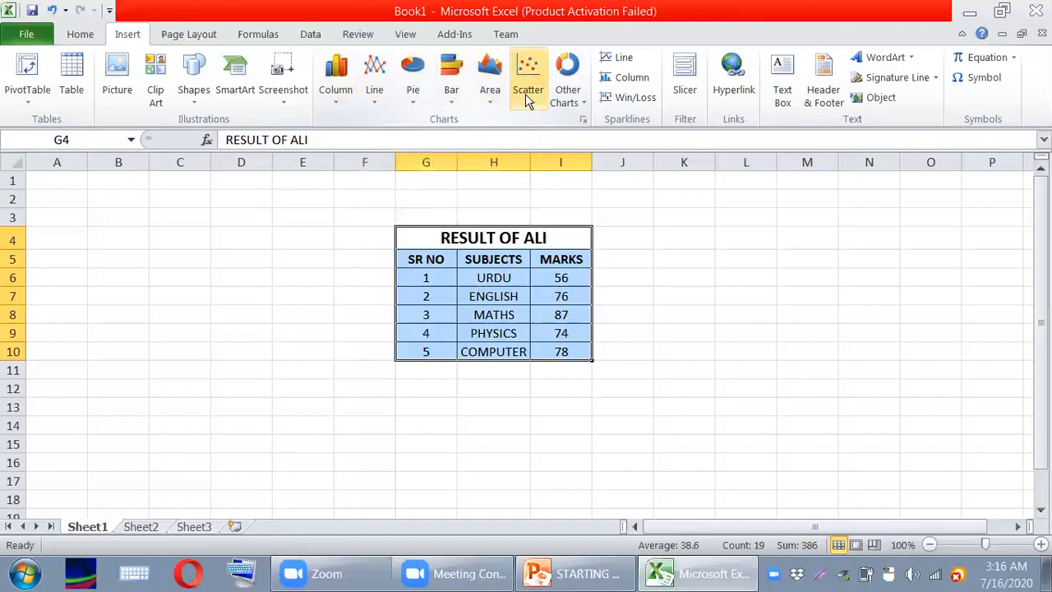
left_click(336, 98)
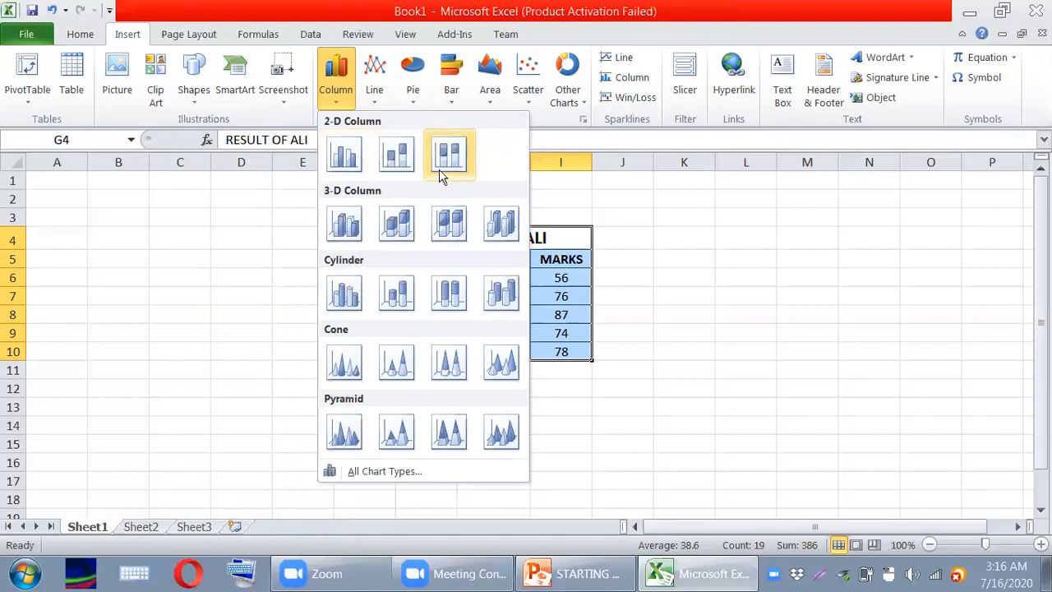
left_click(342, 158)
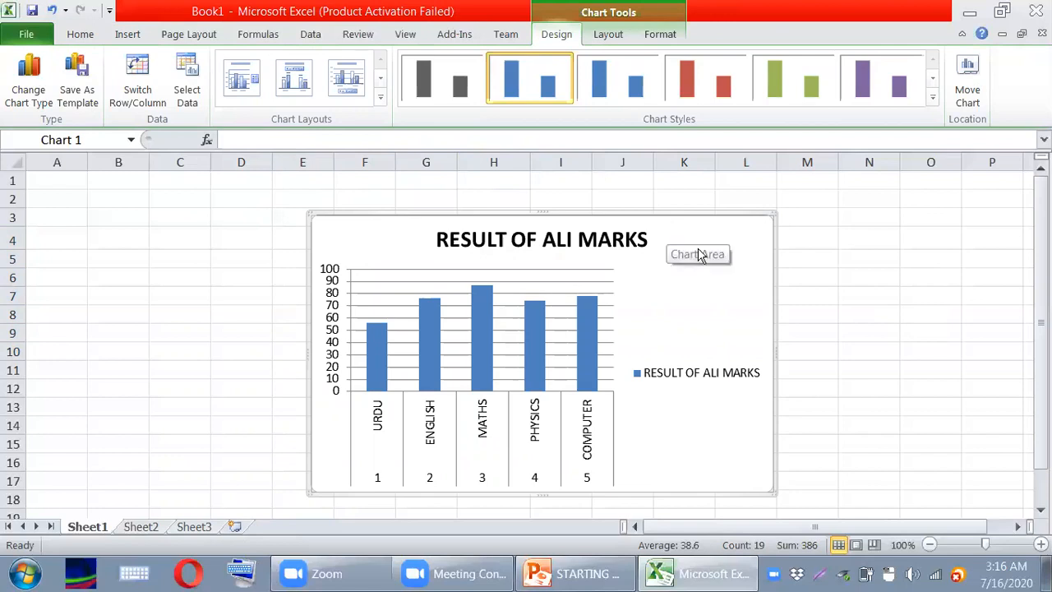
Move the column chart to the right of the result table so that it starts in column J without covering the table
left_click_drag(685, 233, 882, 237)
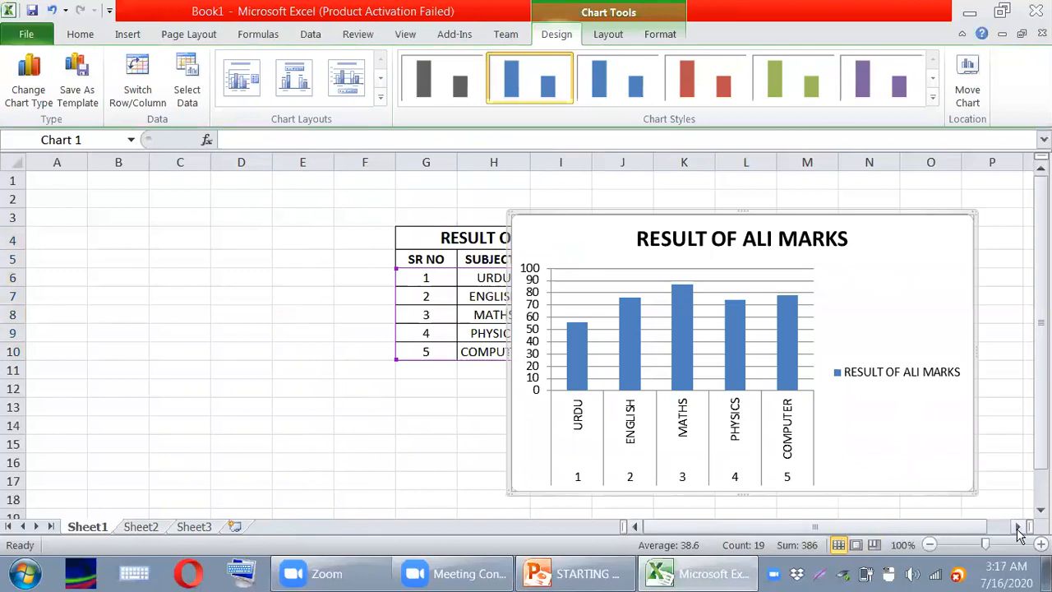
left_click(1017, 527)
left_click(1018, 527)
left_click(1018, 527)
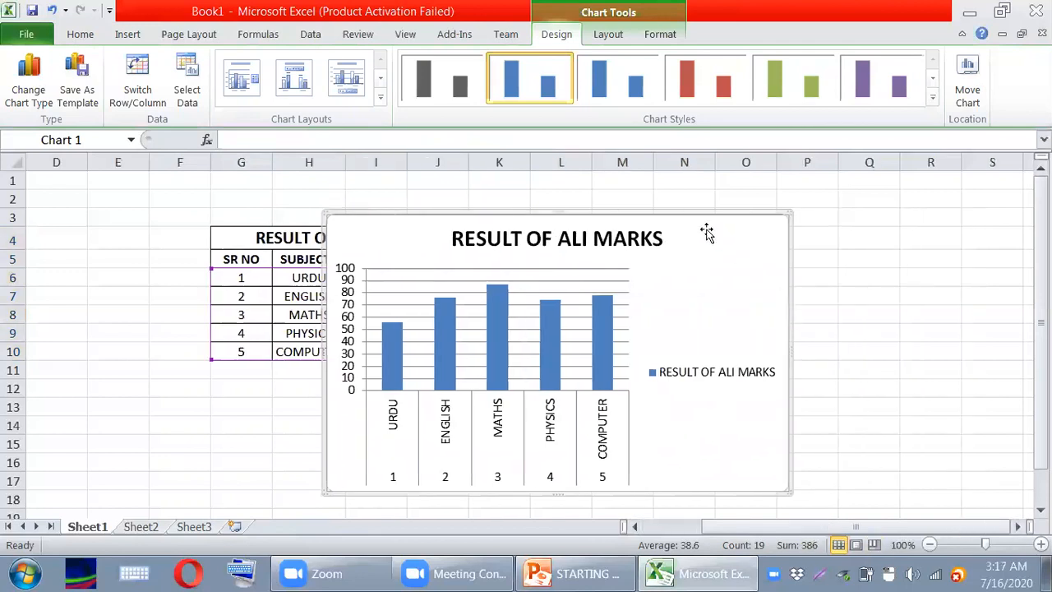
left_click_drag(702, 228, 825, 228)
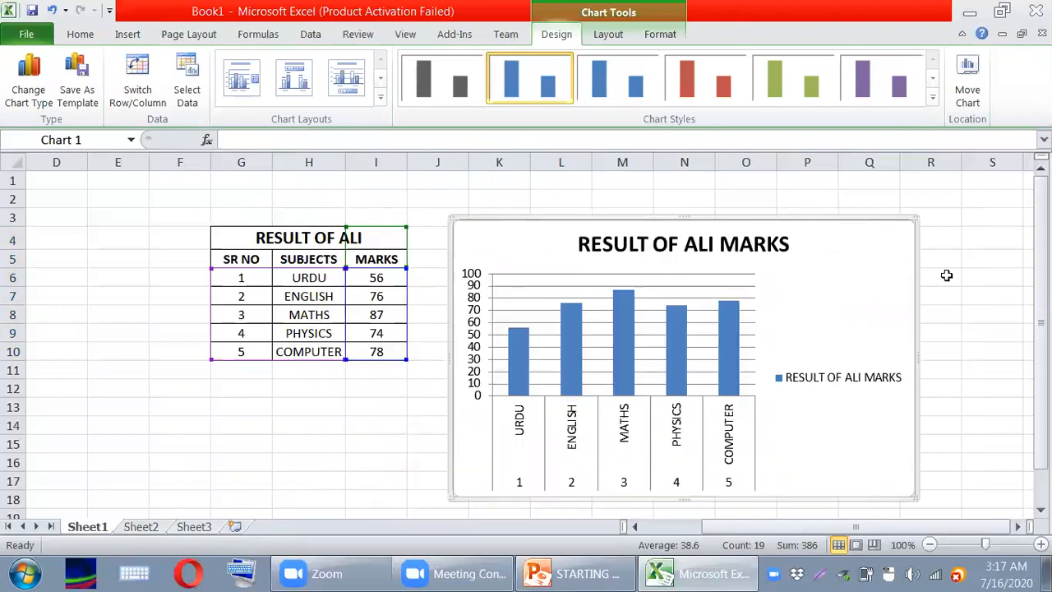
left_click_drag(847, 242, 823, 245)
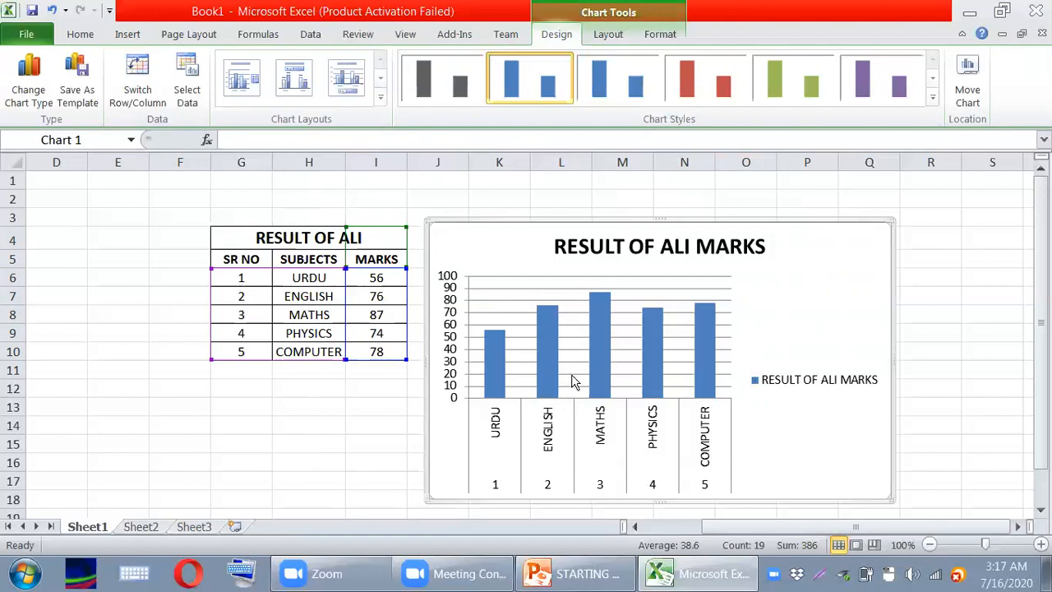
Try the grey, red, green and purple chart styles on the column chart
mouse_move(550, 313)
mouse_move(598, 299)
left_click(439, 103)
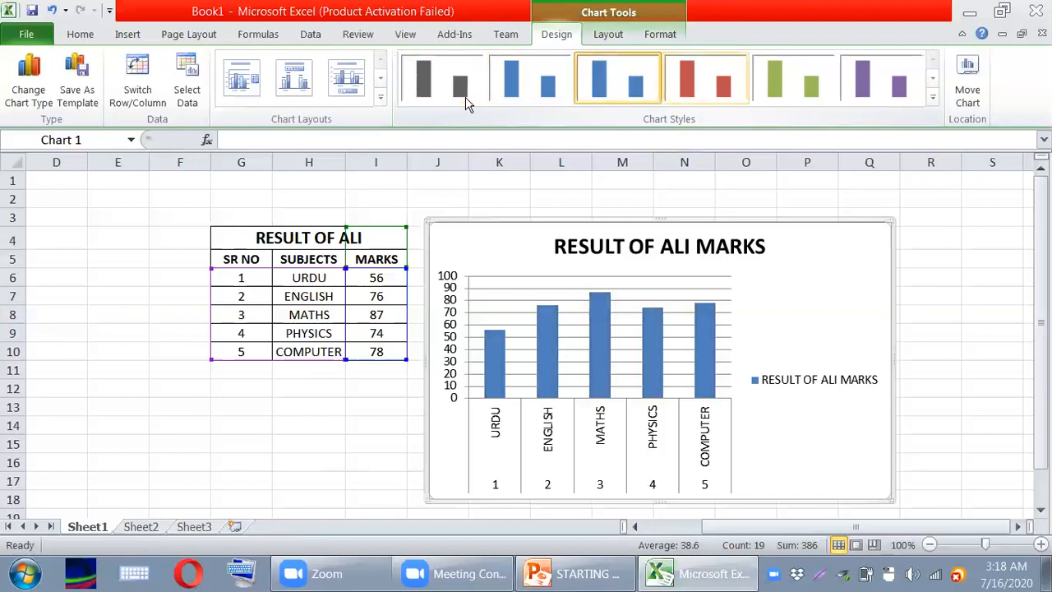
left_click(705, 82)
left_click(808, 97)
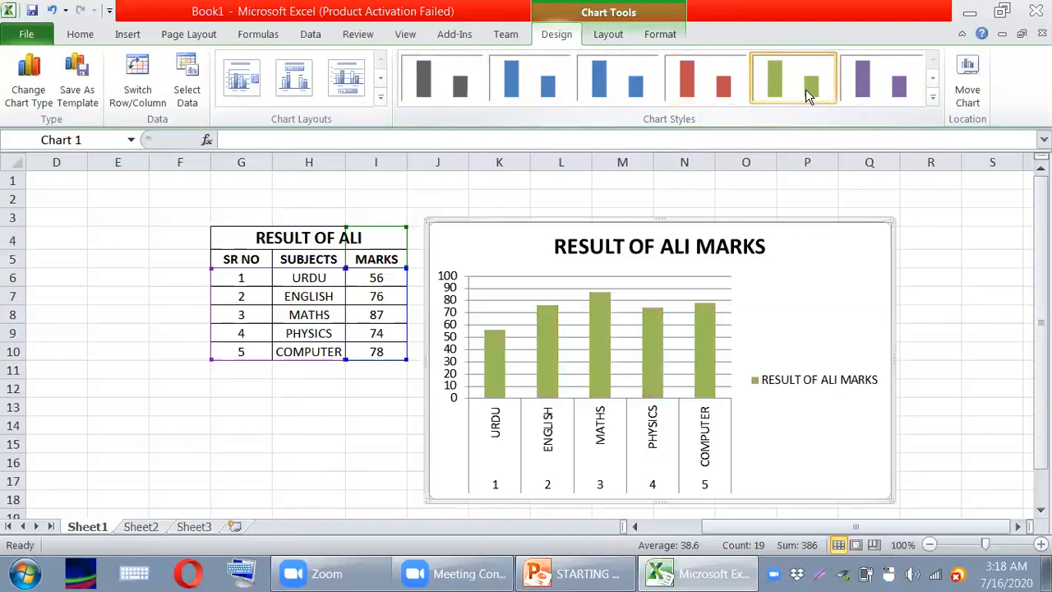
left_click(883, 90)
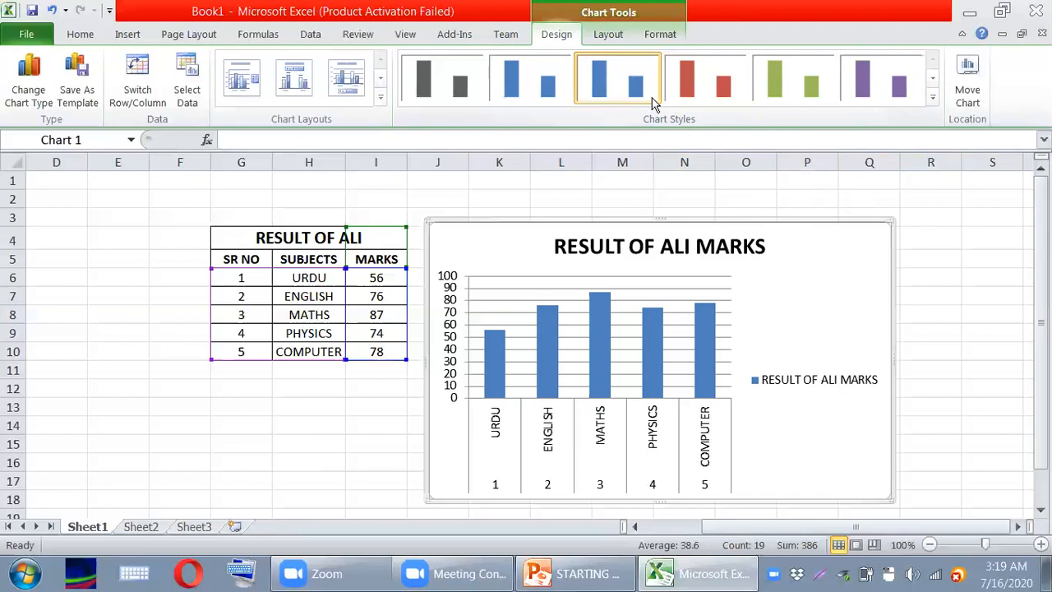
Turn the chart's primary horizontal axis off with None and back on with Show Left to Right Axis
scroll(653, 103, "down", 1)
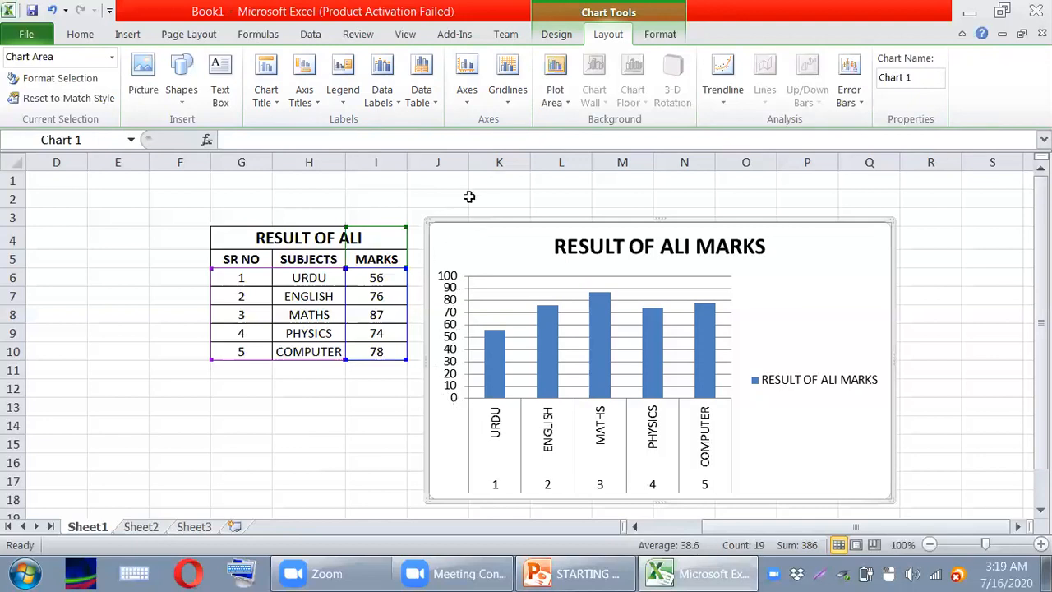
left_click(465, 107)
mouse_move(481, 130)
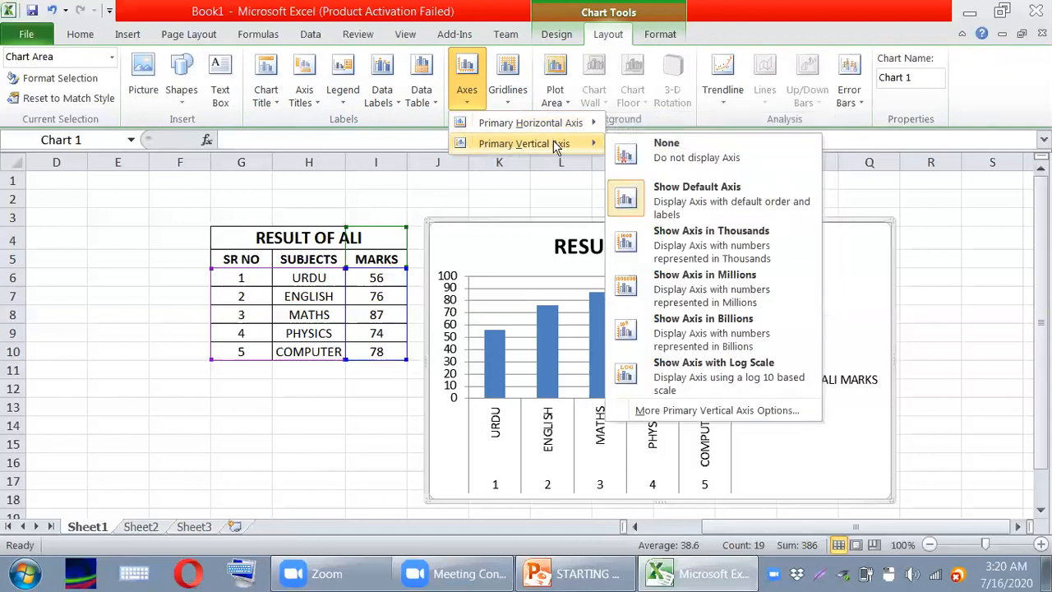
mouse_move(519, 131)
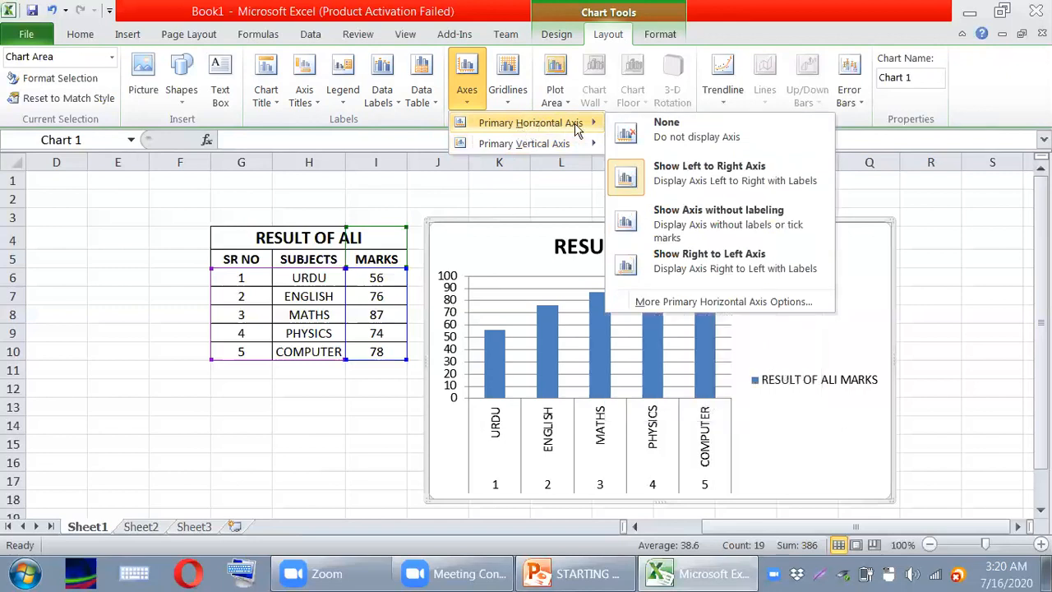
left_click(712, 138)
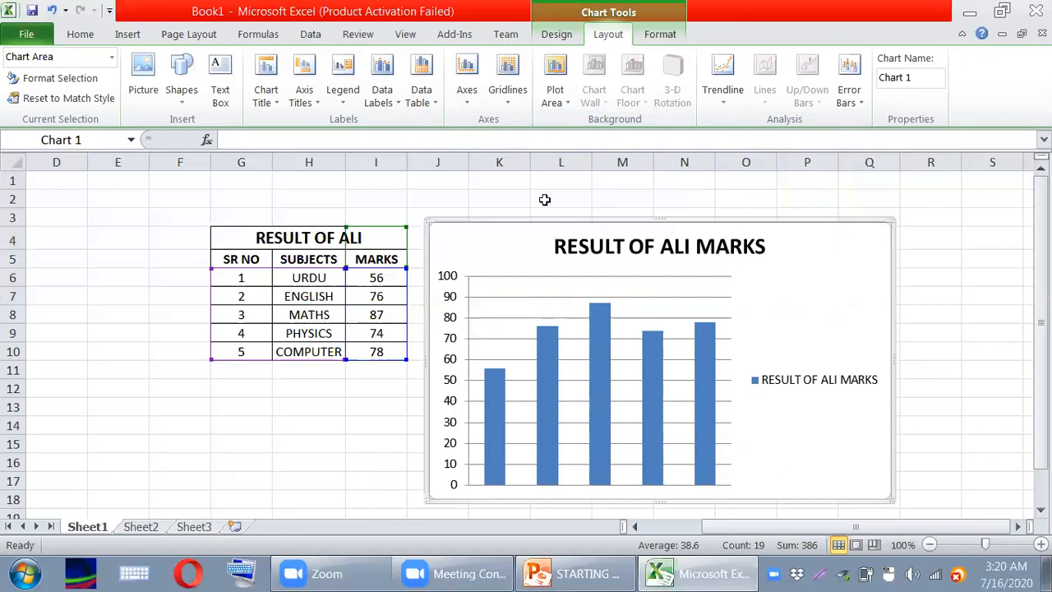
left_click(464, 105)
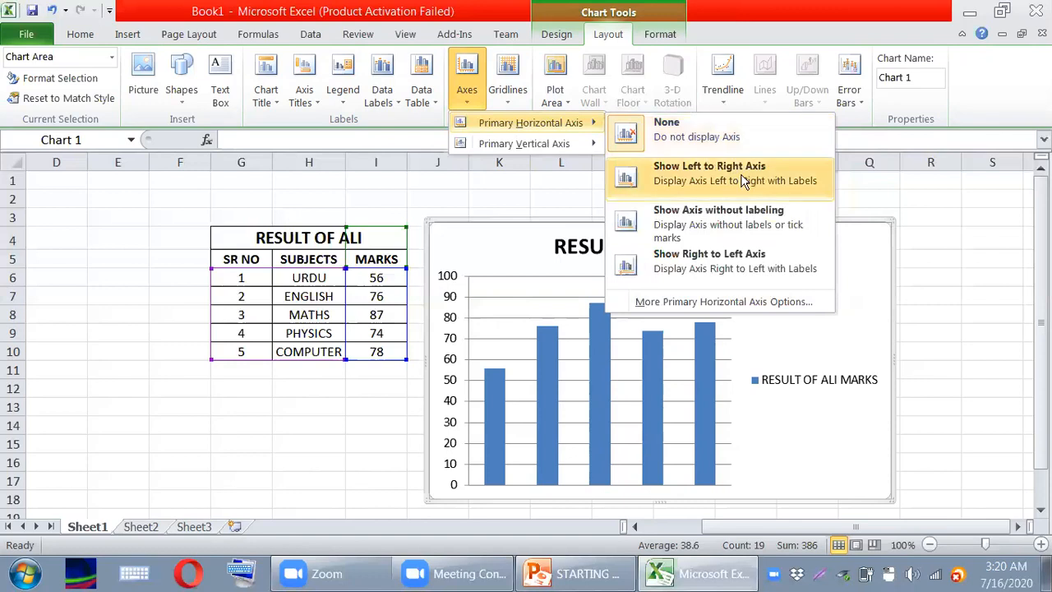
left_click(670, 181)
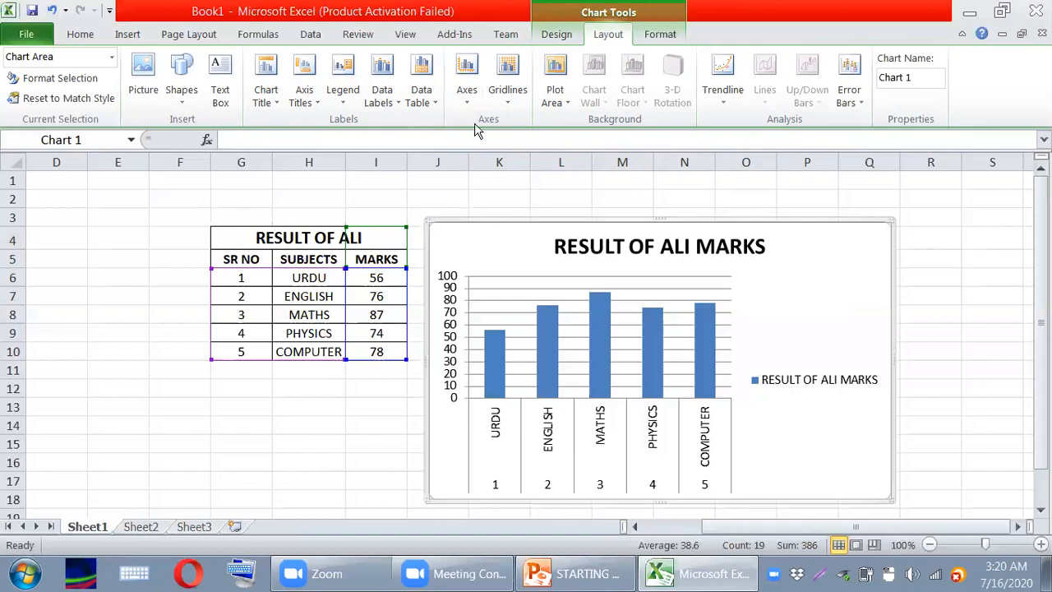
Turn the chart's primary vertical axis off with None and back on with Show Default Axis
left_click(467, 97)
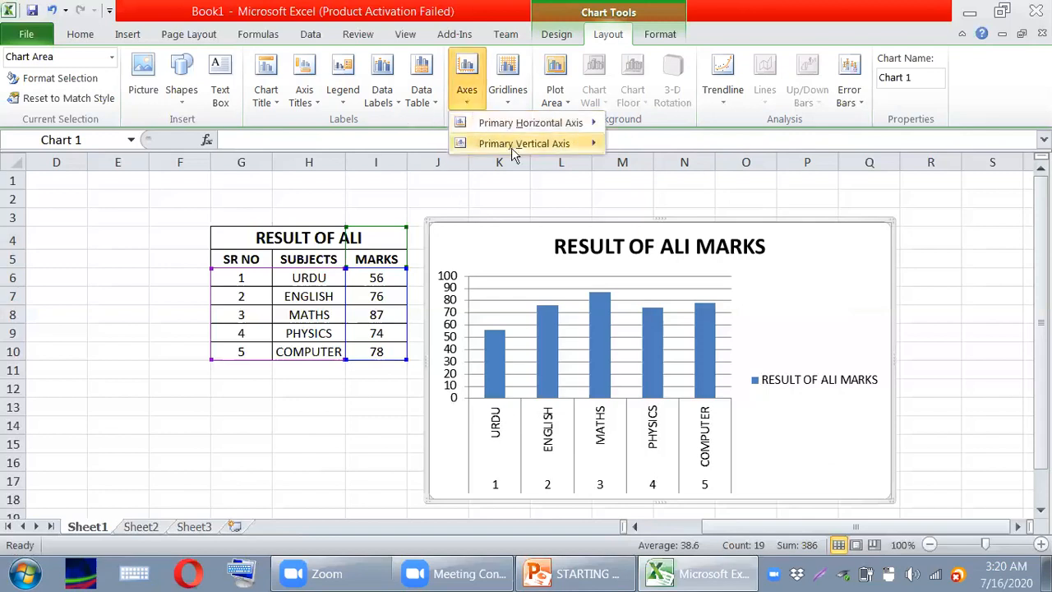
mouse_move(587, 158)
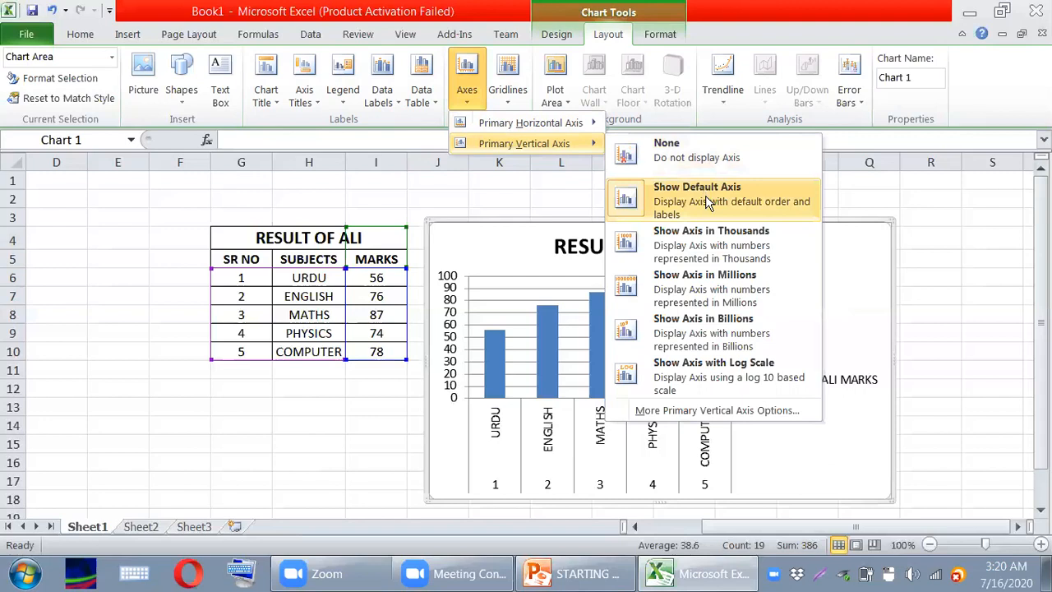
left_click(693, 148)
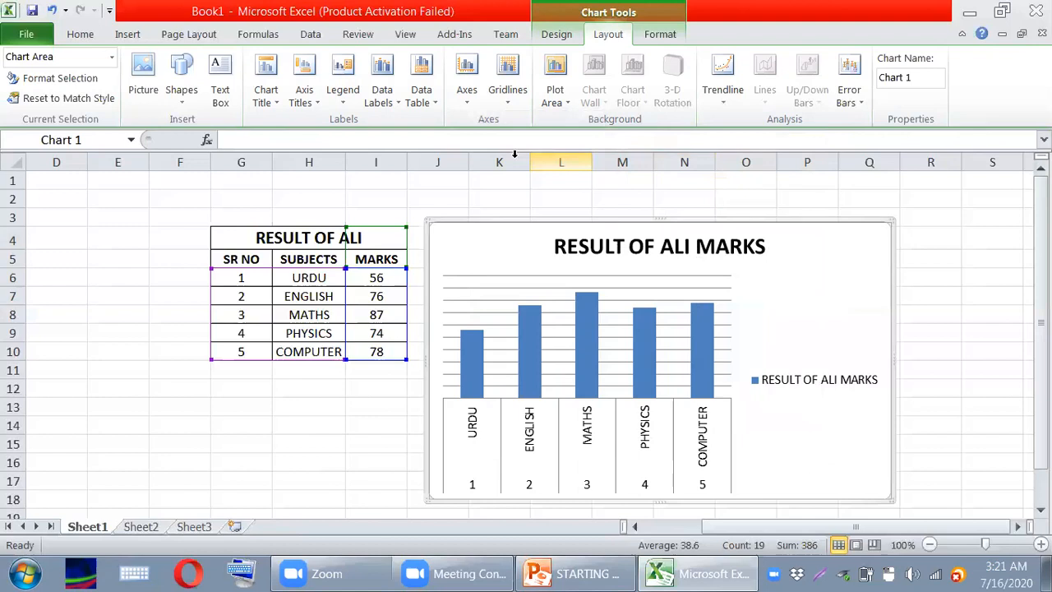
left_click(467, 106)
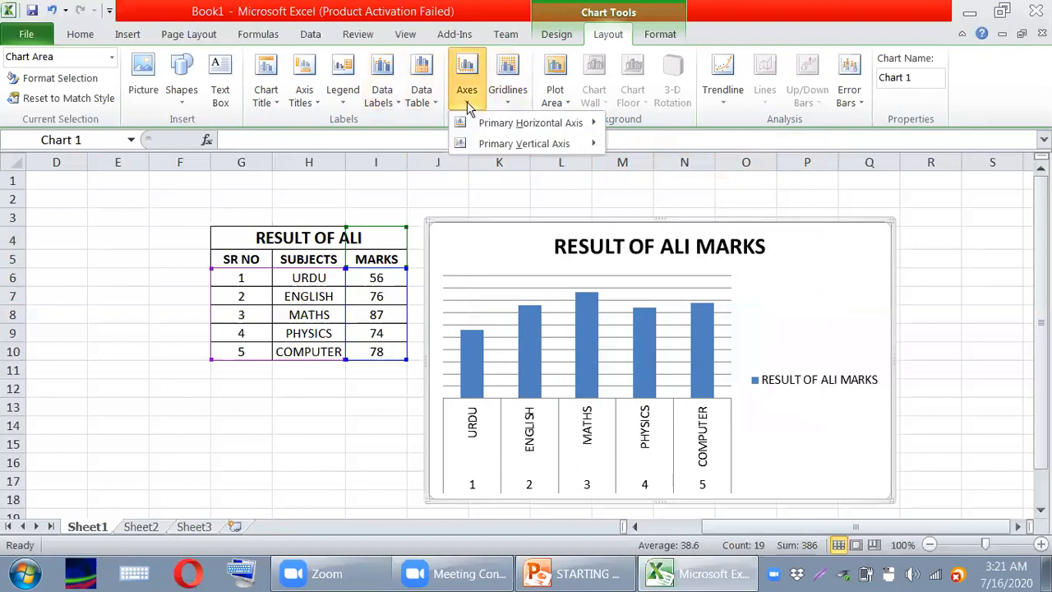
mouse_move(588, 154)
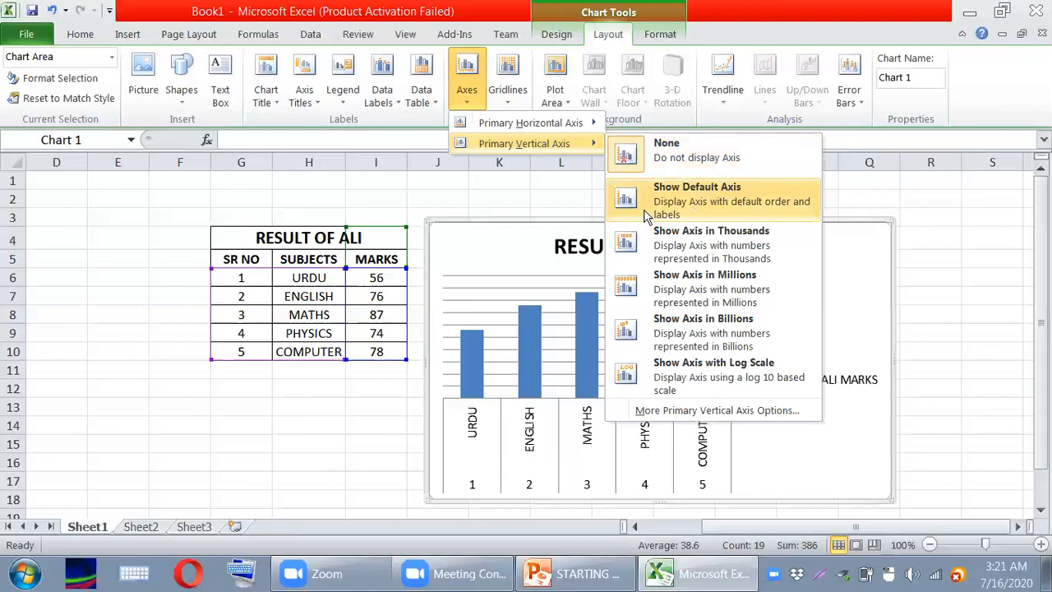
left_click(681, 203)
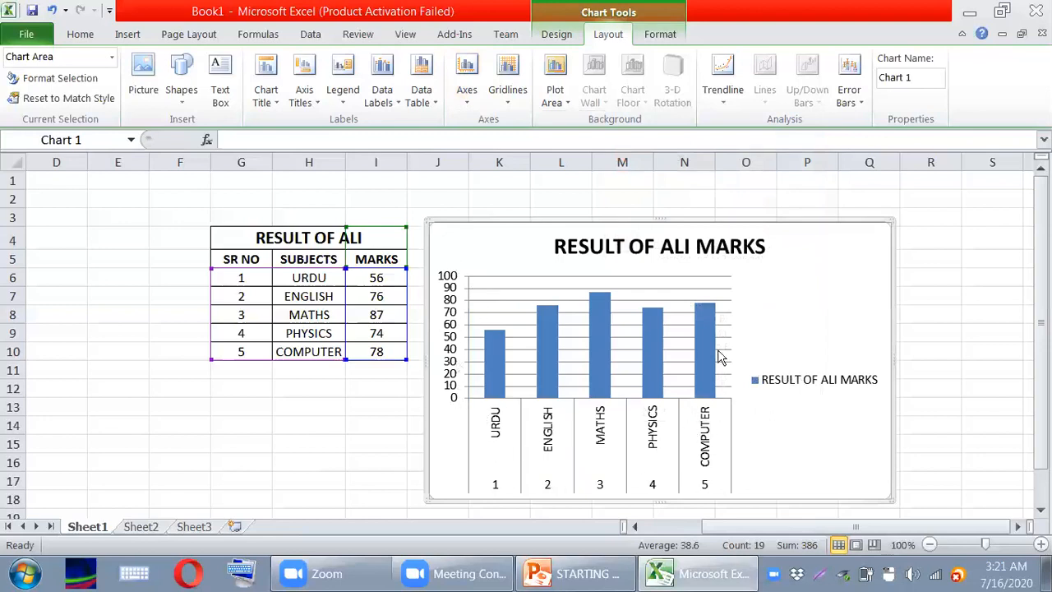
left_click(470, 106)
mouse_move(515, 125)
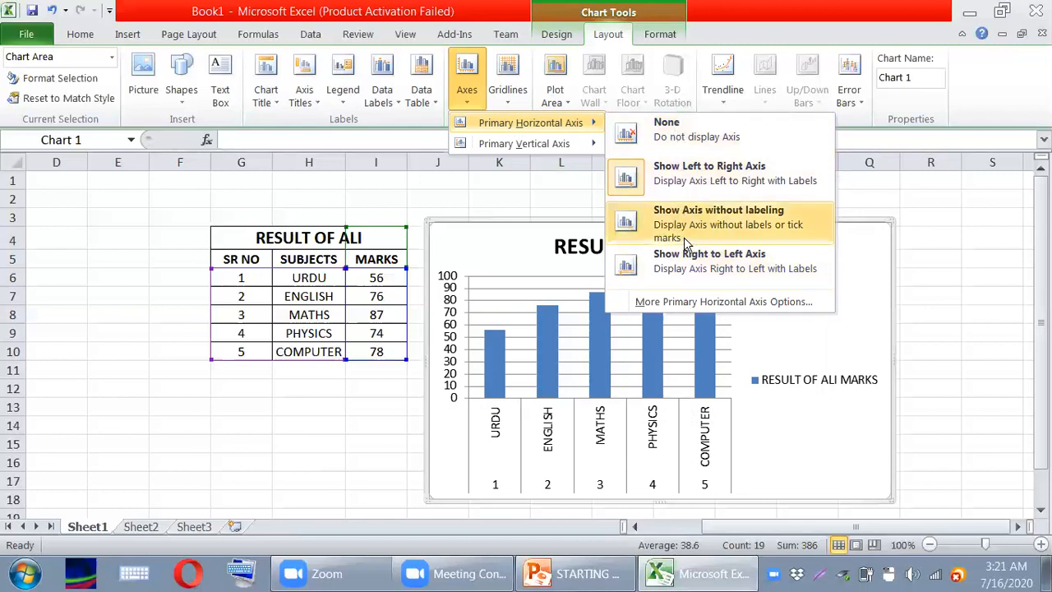
mouse_move(542, 143)
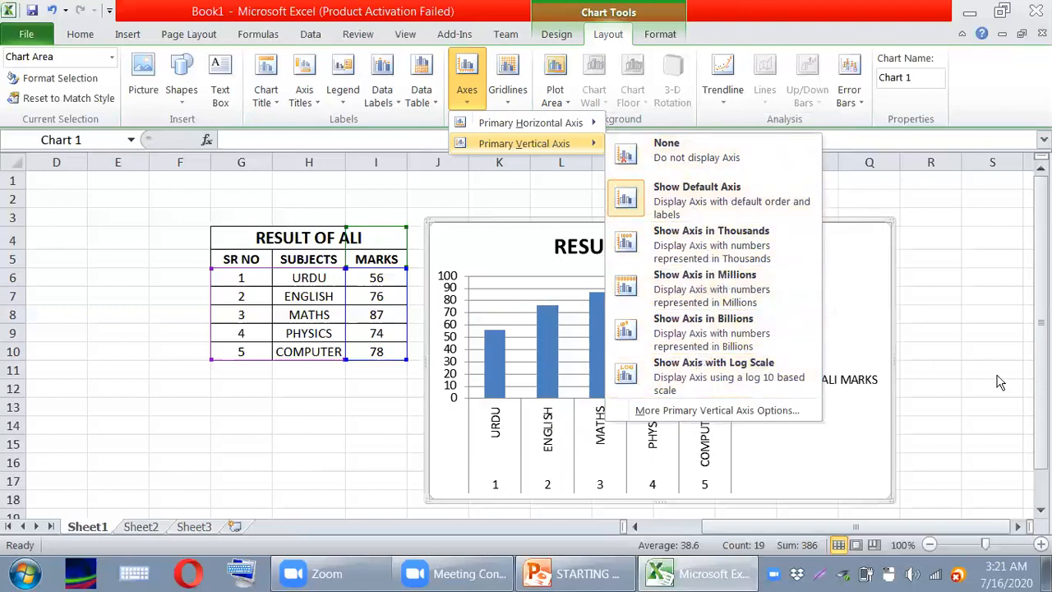
left_click(960, 332)
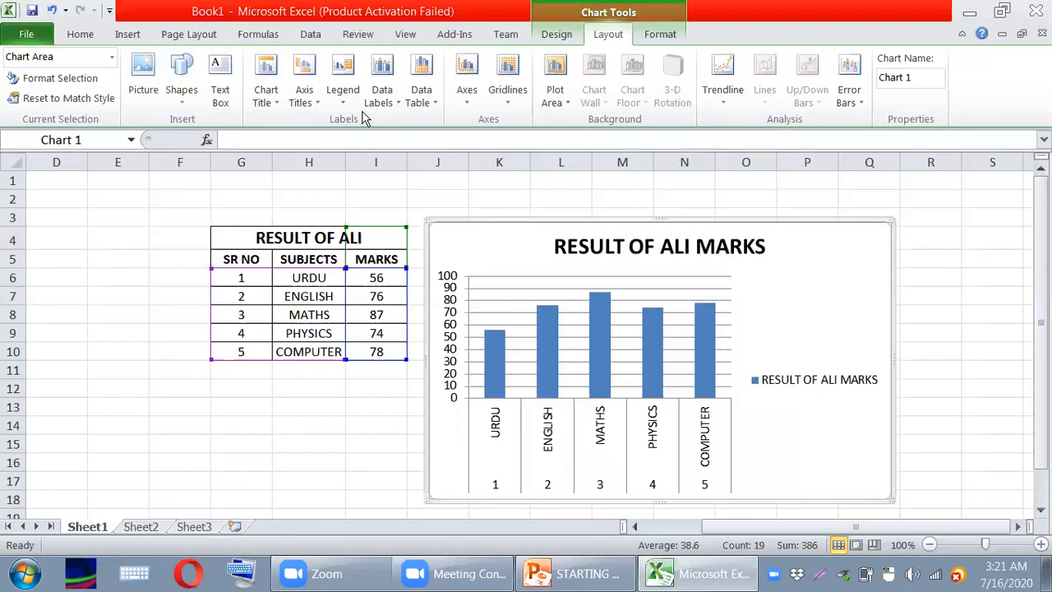
Add a primary horizontal axis title to the column chart with the Title Below Axis option
left_click(315, 101)
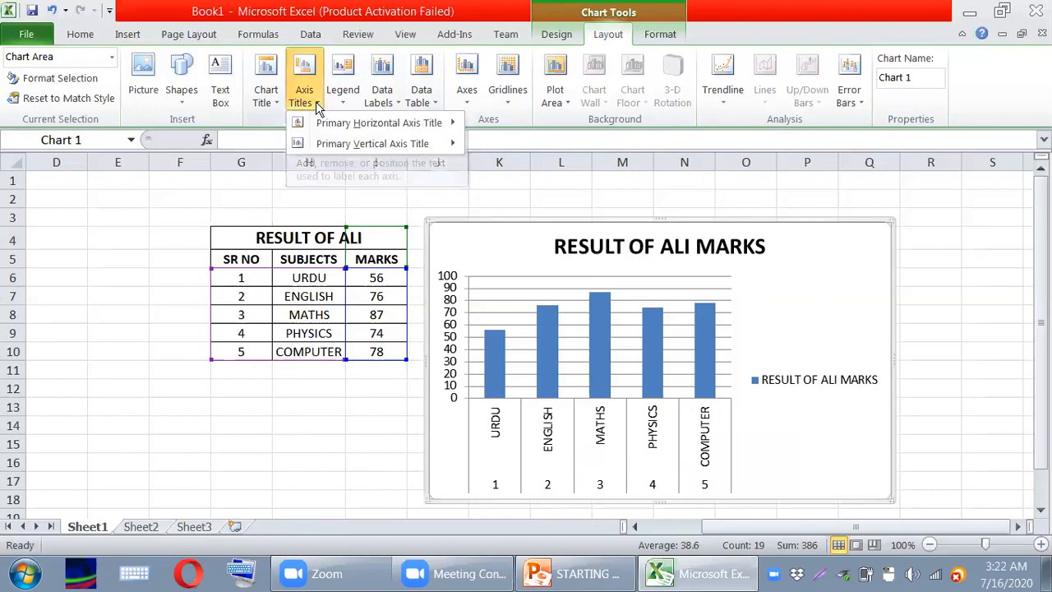
mouse_move(382, 125)
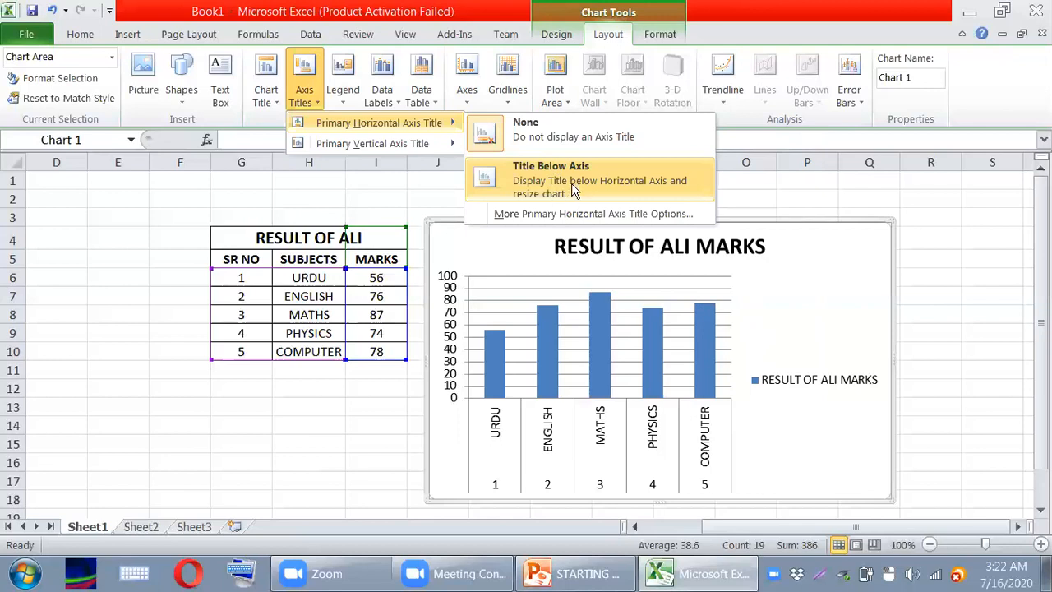
left_click(575, 190)
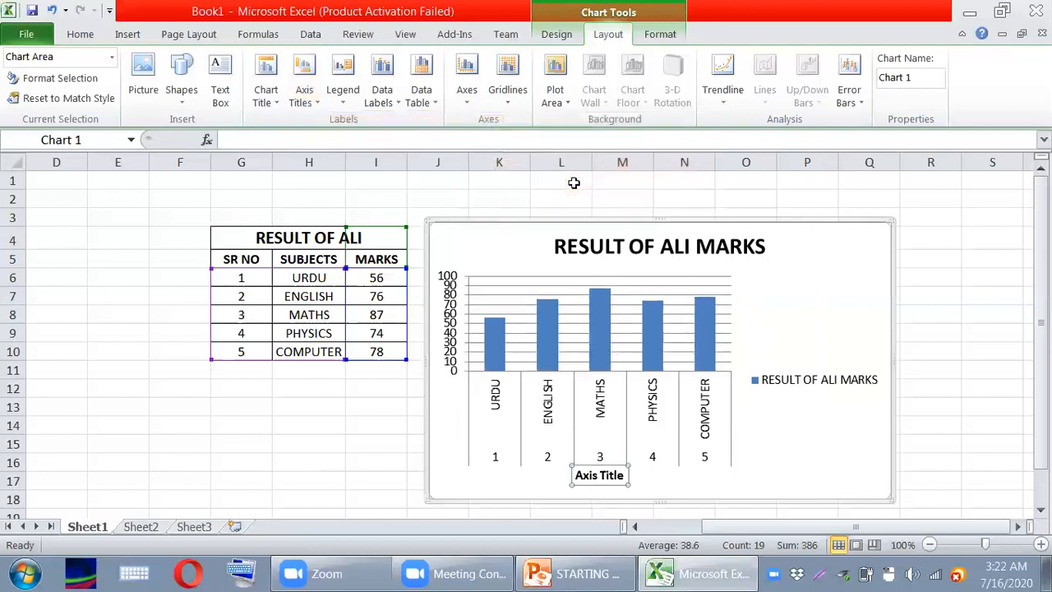
Replace the horizontal axis title's placeholder text with SUBJECTS
left_click(625, 477)
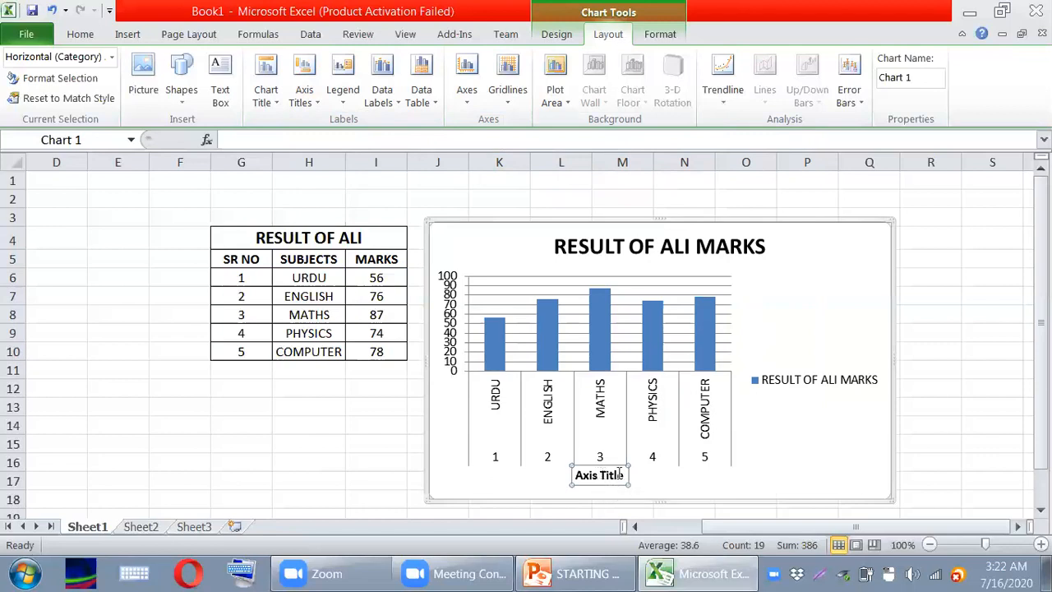
left_click(625, 475)
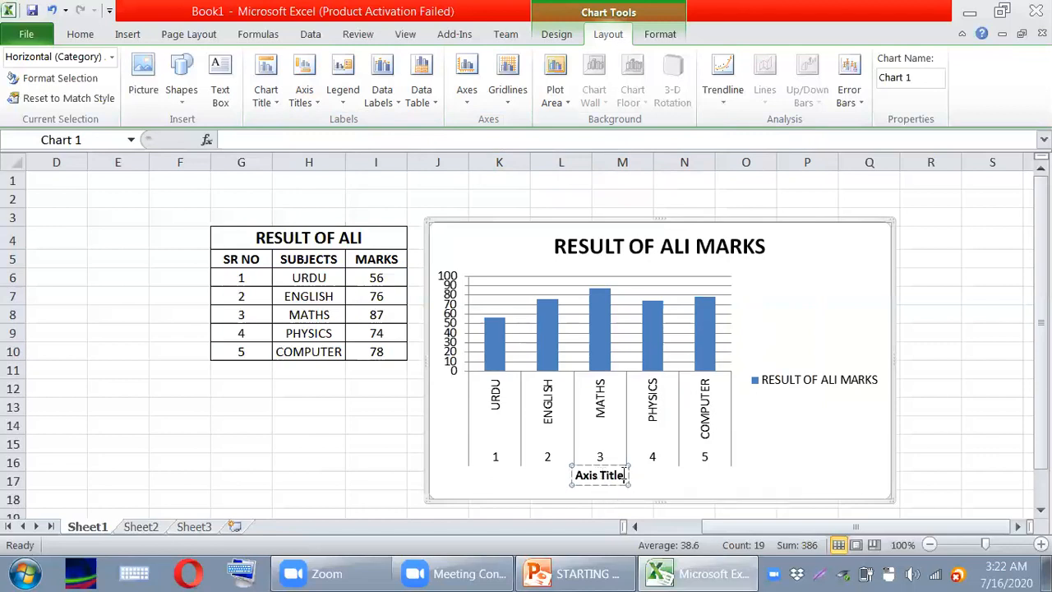
key("BackSpace")
key("BackSpace")
key("BackSpace")
key("BackSpace")
key("BackSpace")
key("BackSpace")
key("BackSpace")
key("BackSpace")
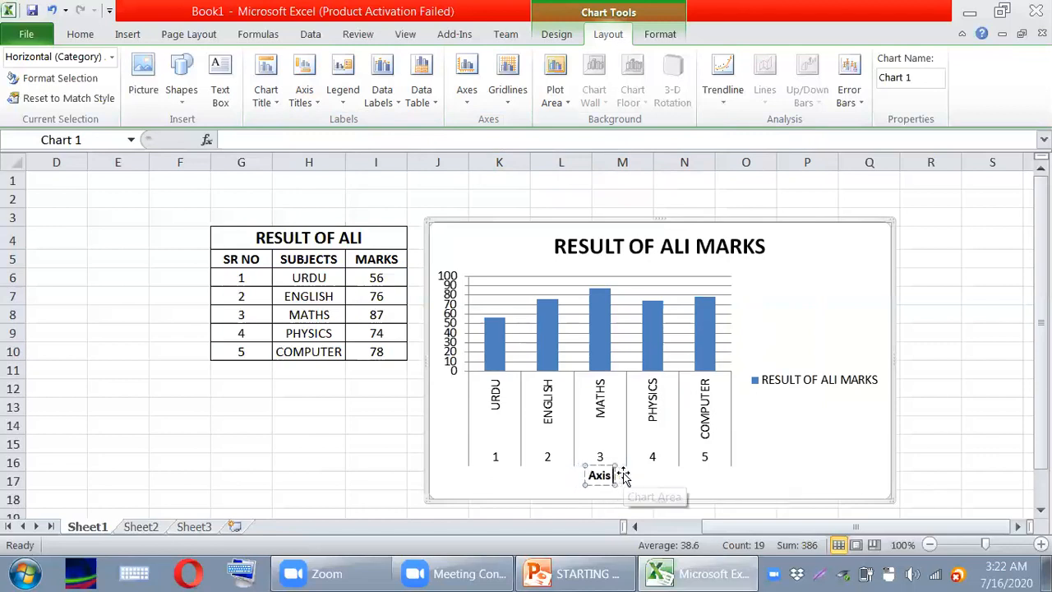
key("BackSpace")
key("BackSpace")
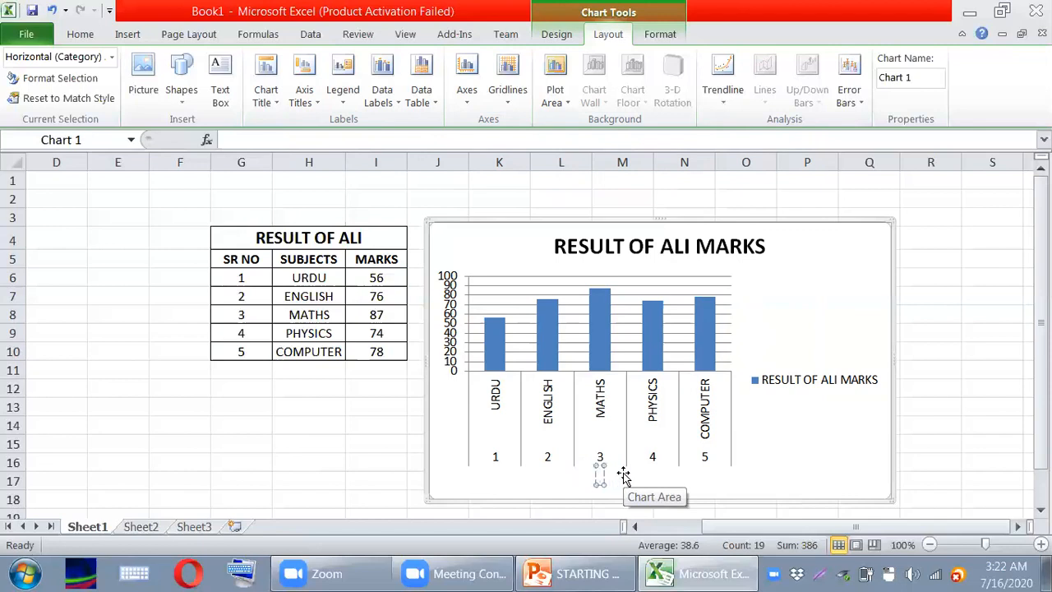
type("s")
key("BackSpace")
type("SUBJECTS")
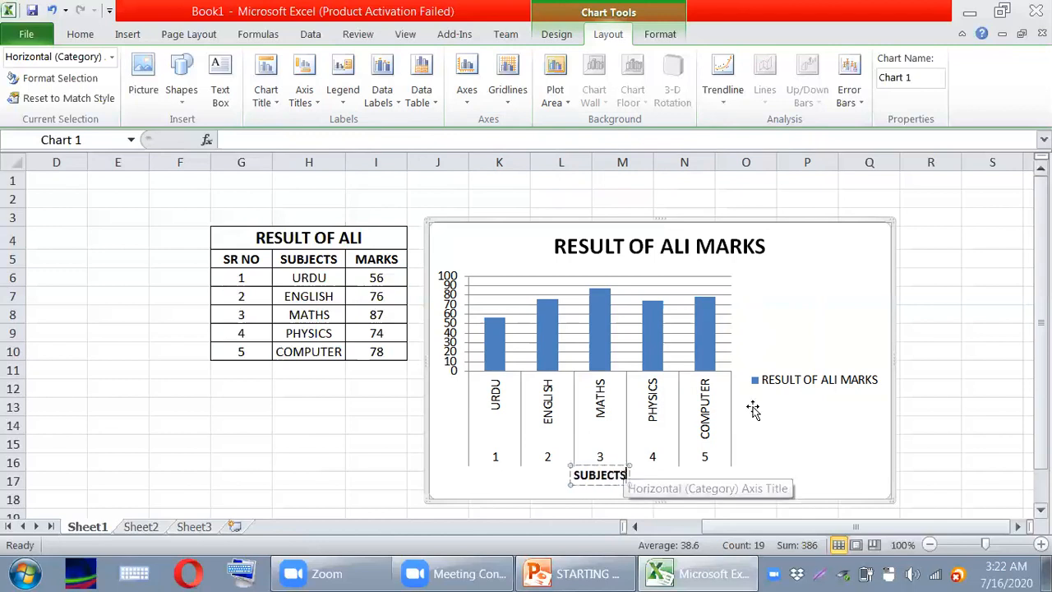
left_click(787, 423)
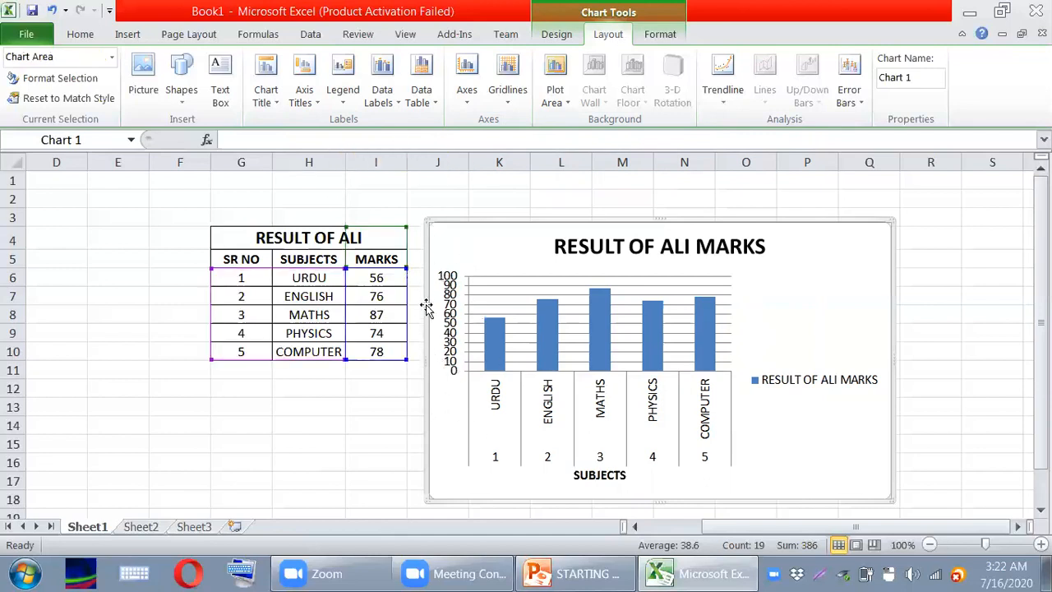
Add a primary vertical axis title to the column chart with the Rotated Title option
left_click(311, 104)
mouse_move(343, 143)
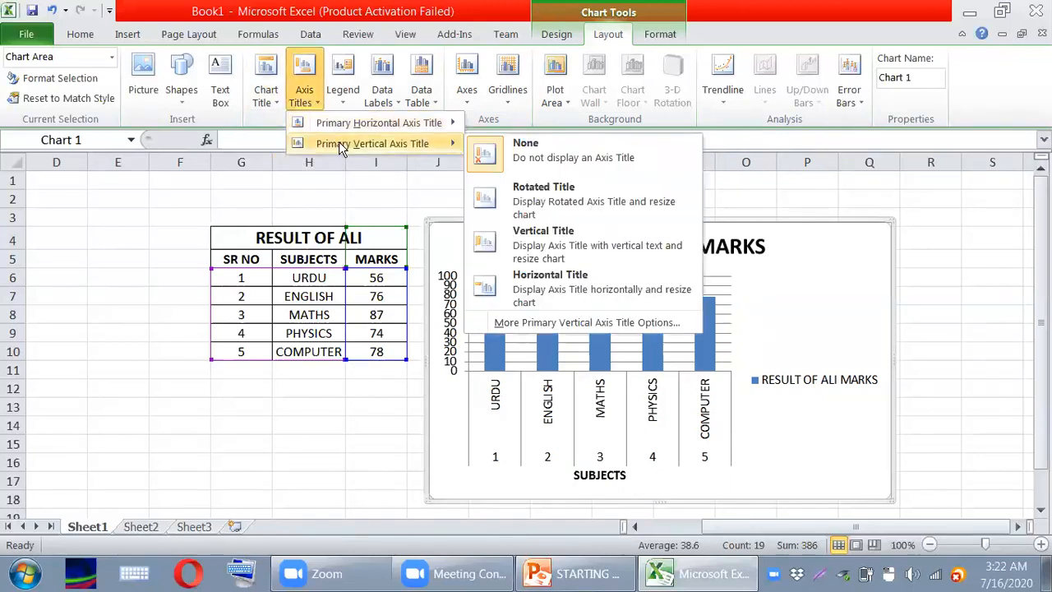
left_click(566, 204)
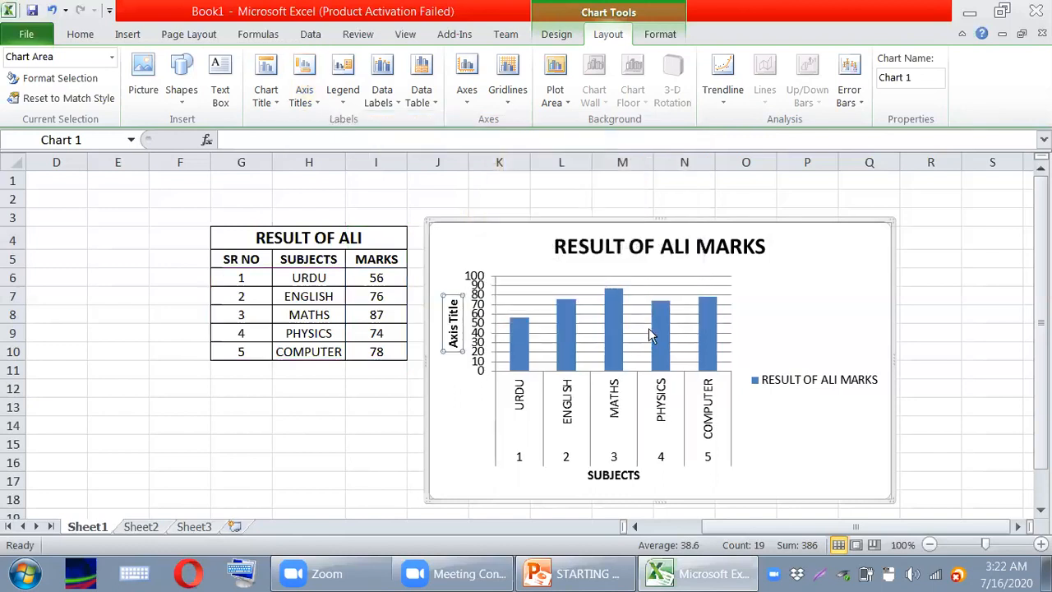
Replace the vertical axis title's text with MARKS OBTAINED
mouse_move(648, 328)
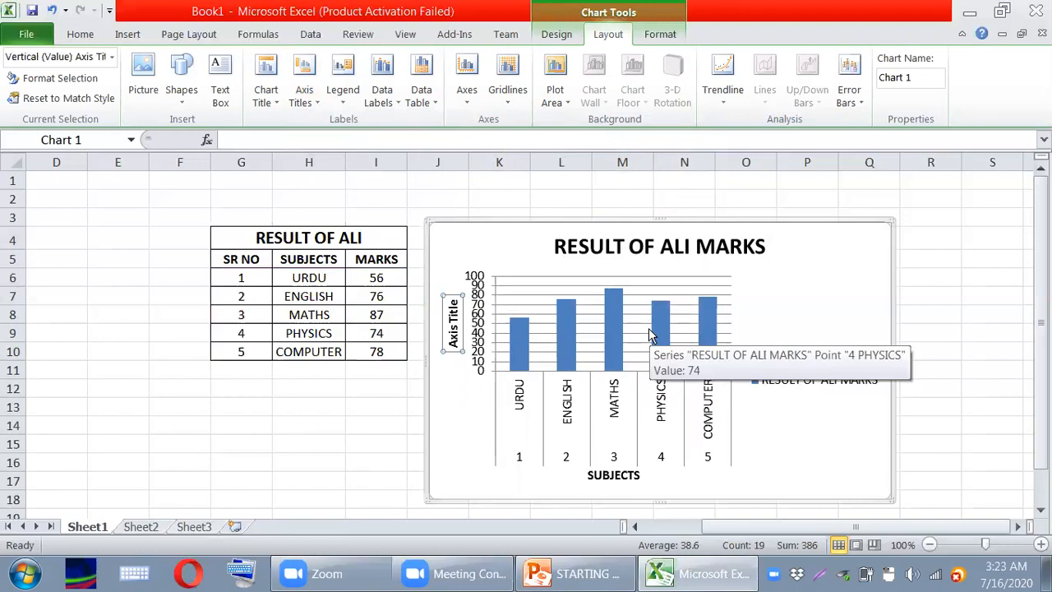
type("m")
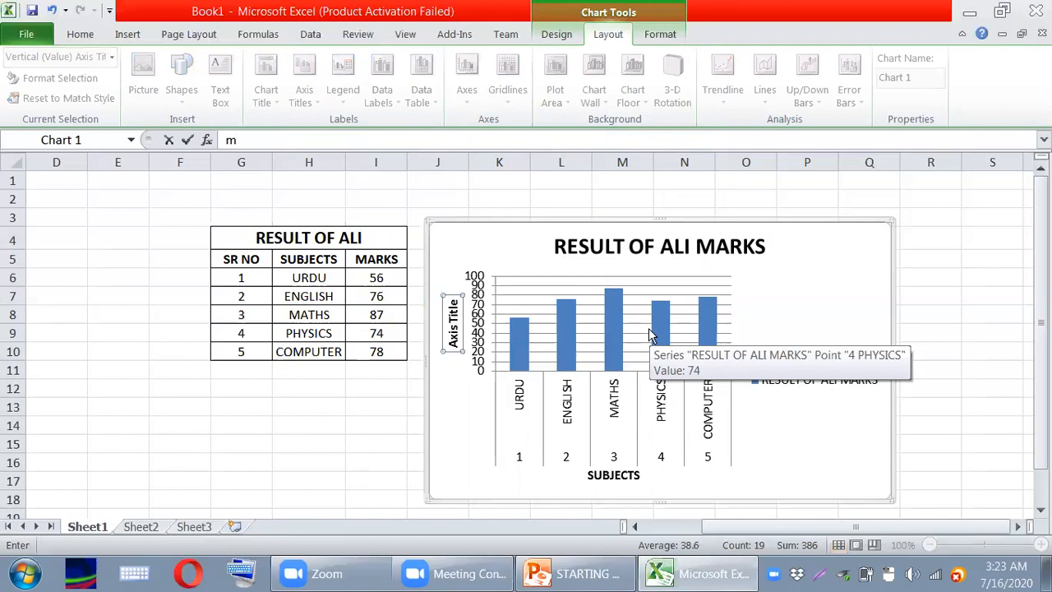
left_click(454, 333)
double_click(454, 333)
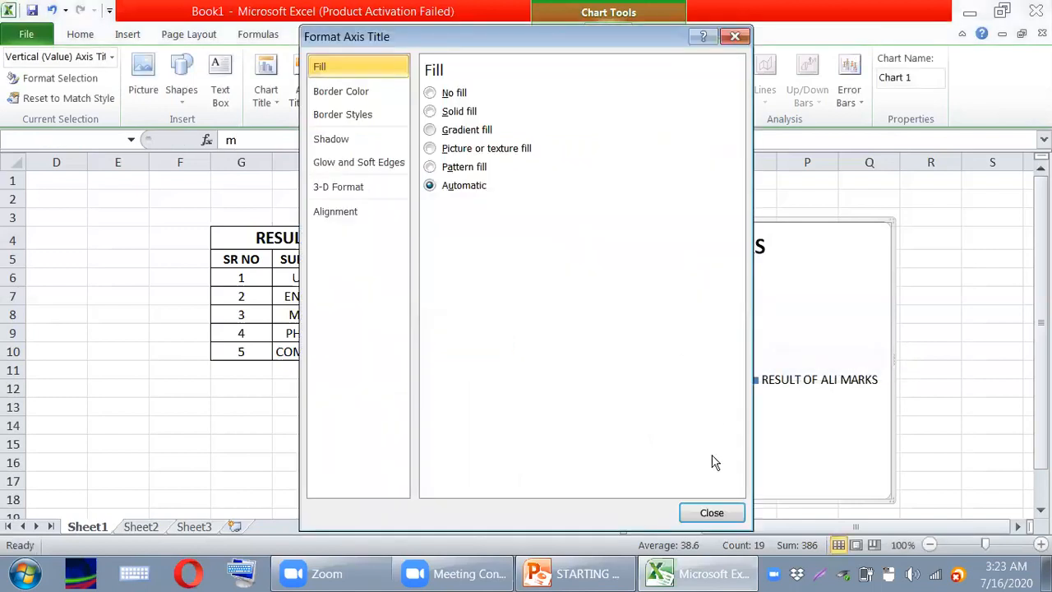
left_click(710, 512)
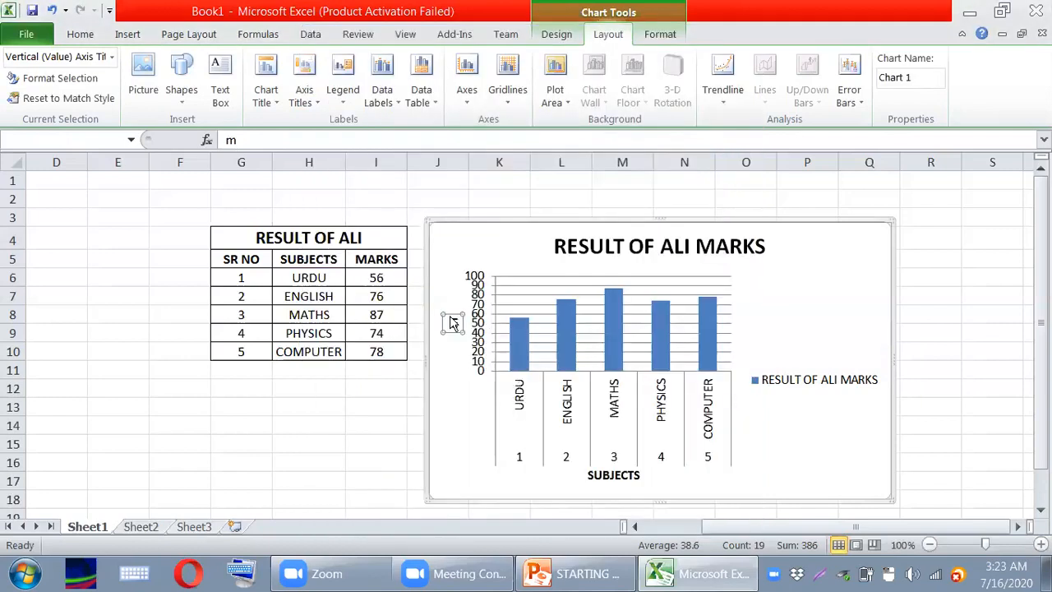
double_click(452, 322)
left_click(706, 509)
key("BackSpace")
type("MARKS OBTAINED")
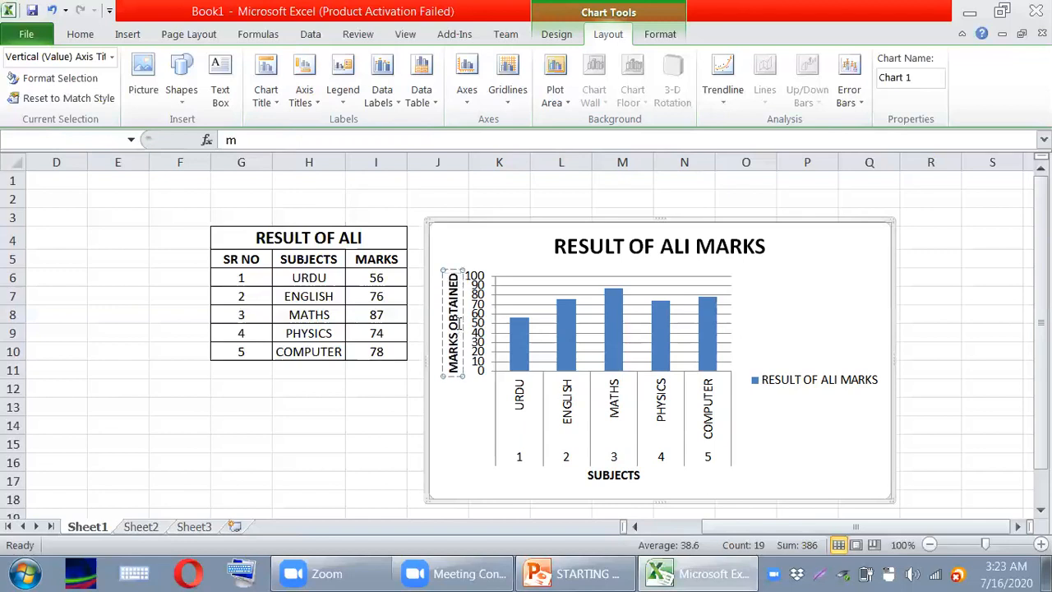
left_click(791, 300)
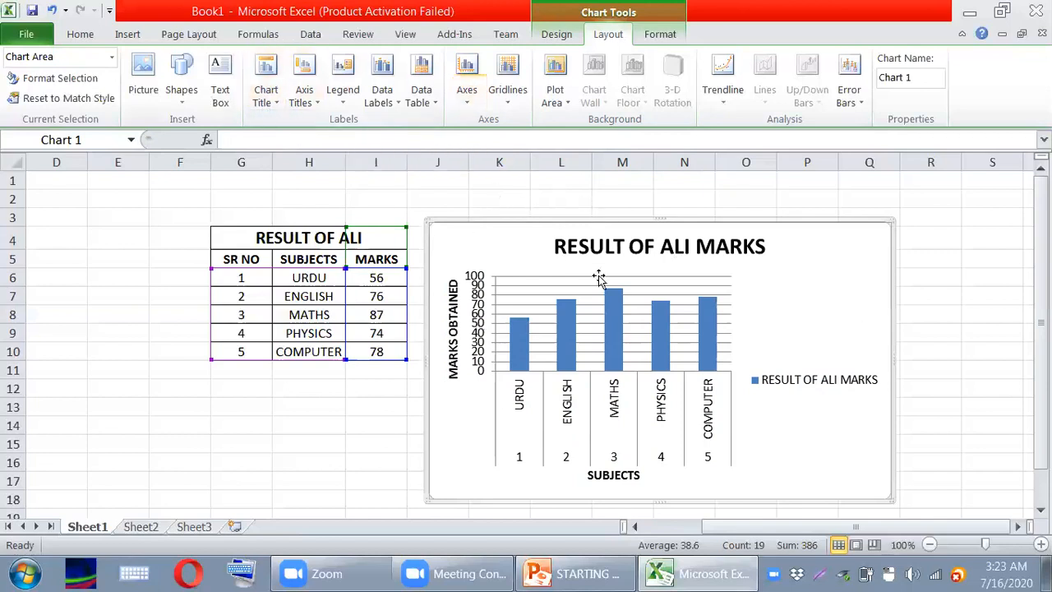
Turn the chart title off with None and back on with Above Chart
left_click(277, 107)
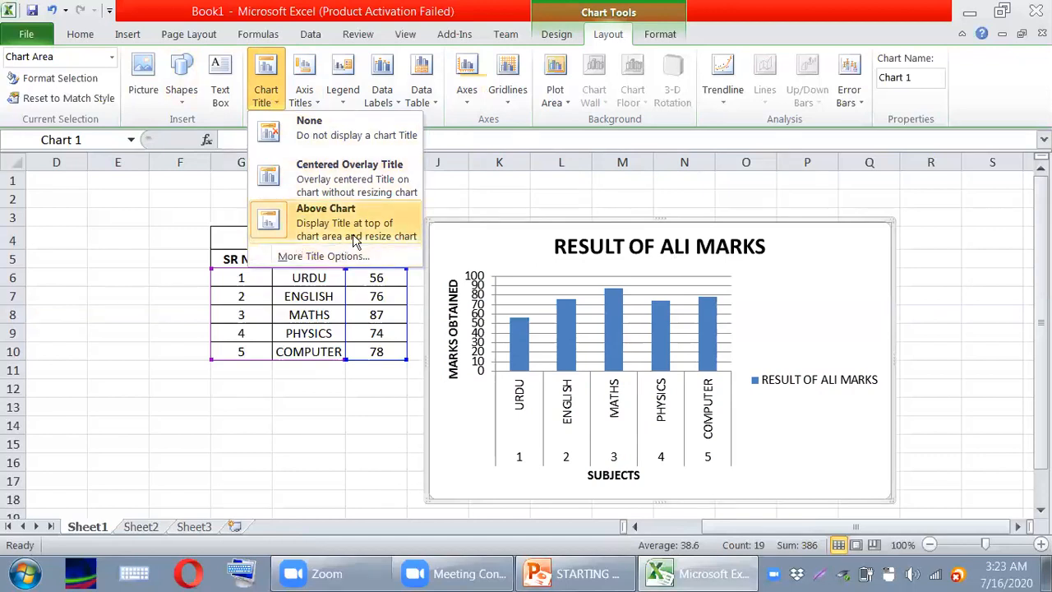
left_click(325, 135)
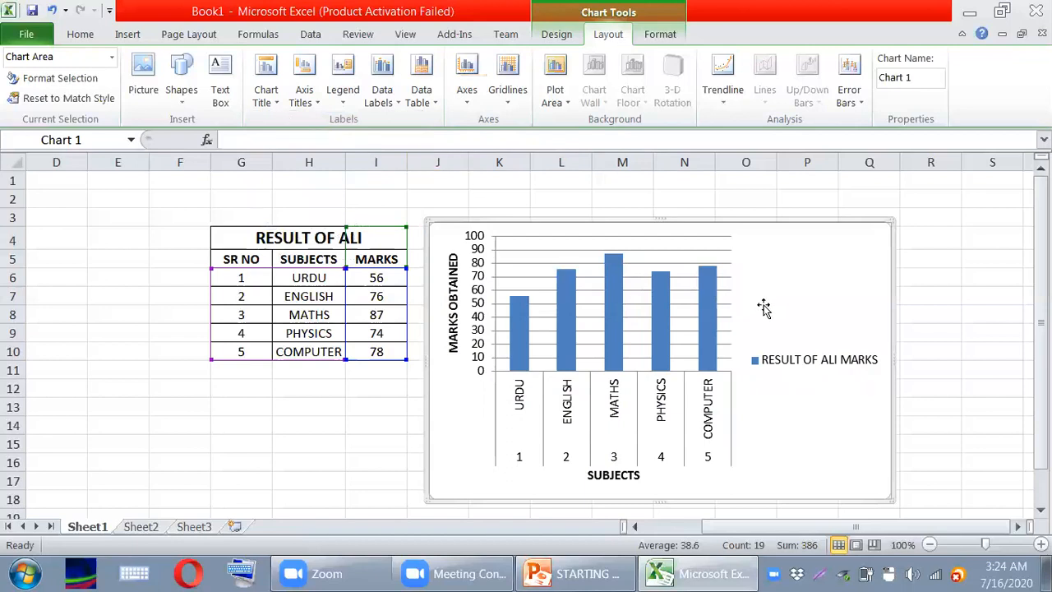
left_click(266, 97)
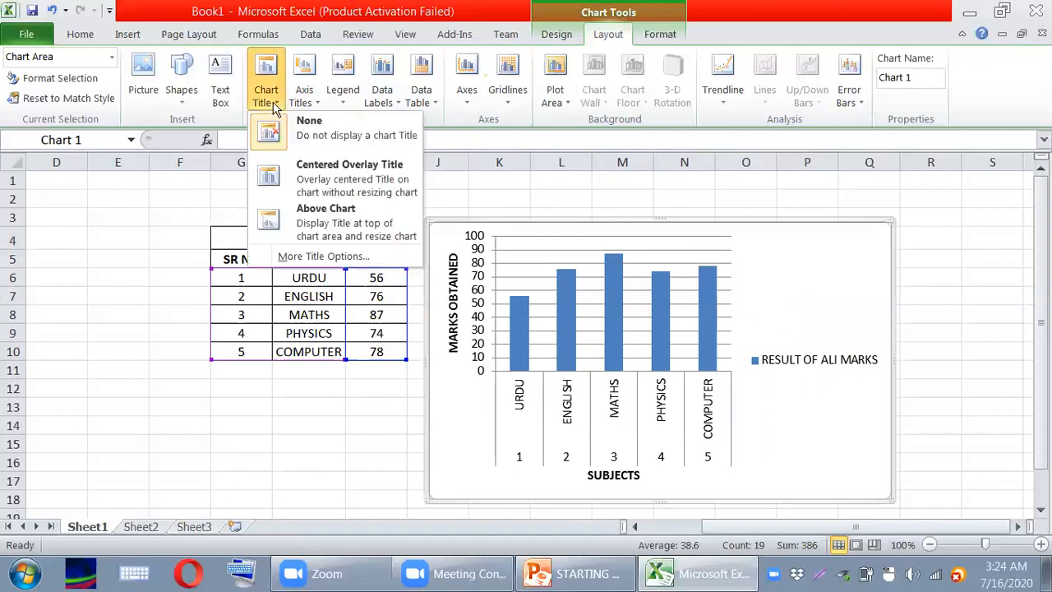
left_click(349, 235)
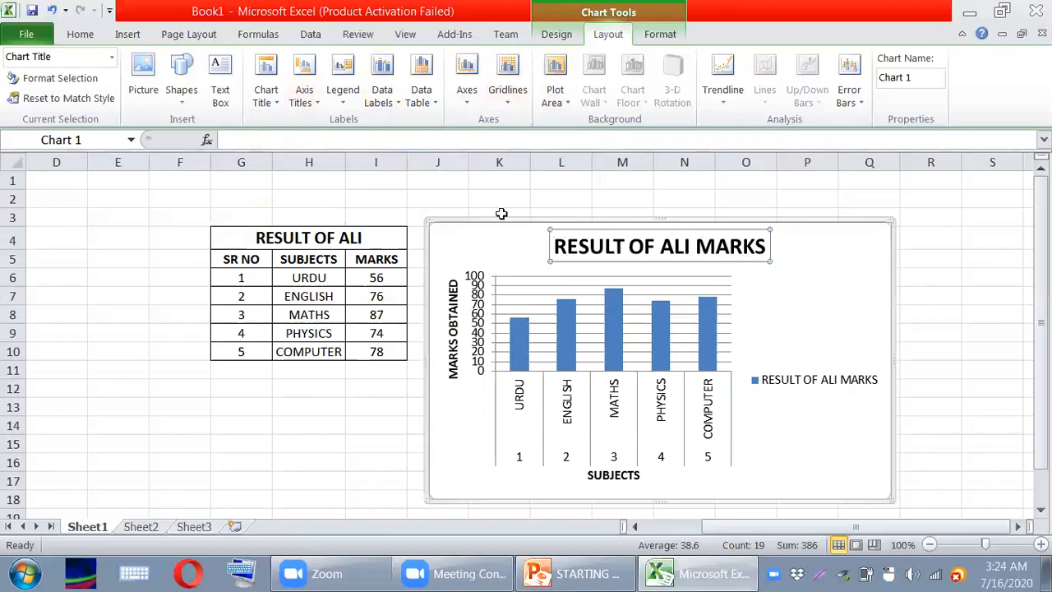
Display data labels on the chart's columns with the Center option
left_click(400, 106)
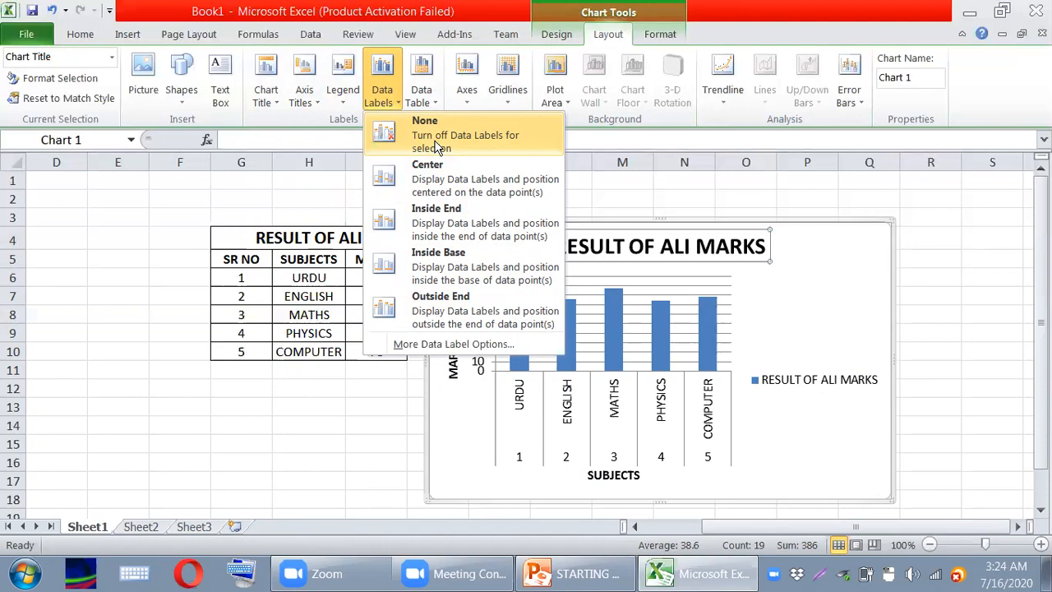
left_click(474, 151)
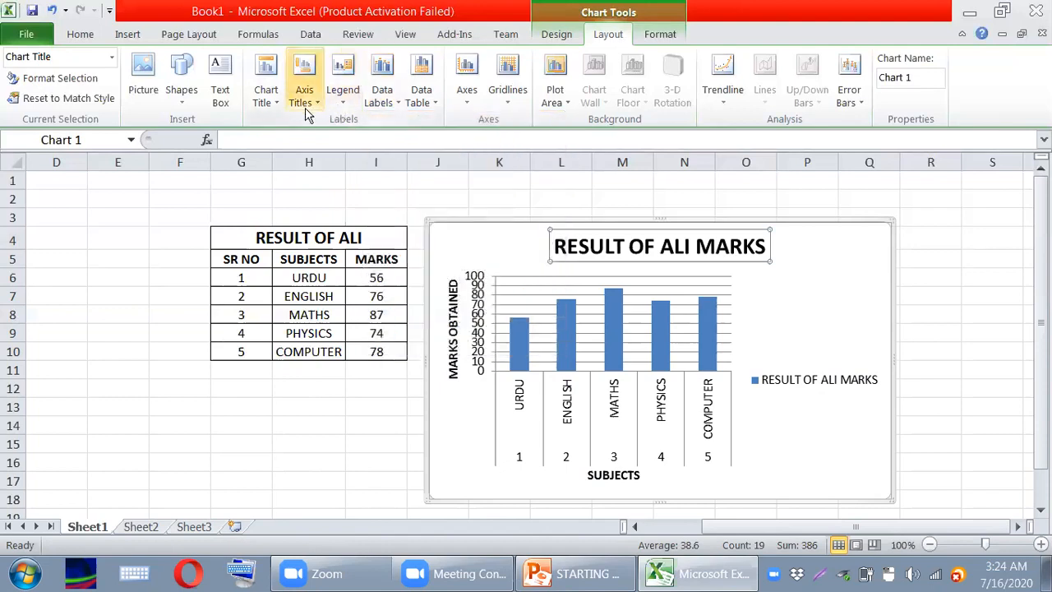
left_click(385, 110)
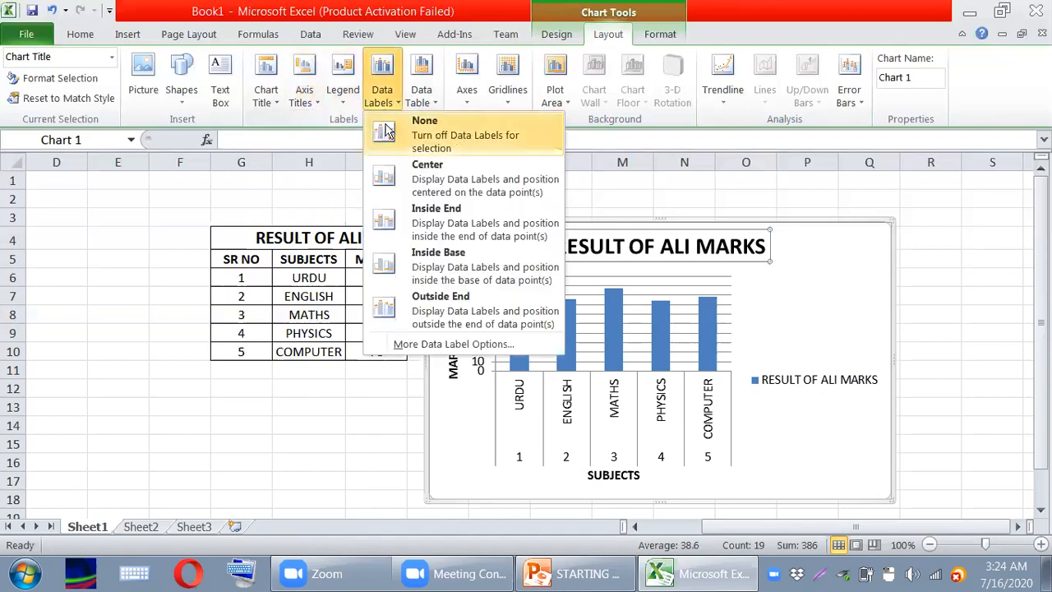
left_click(429, 174)
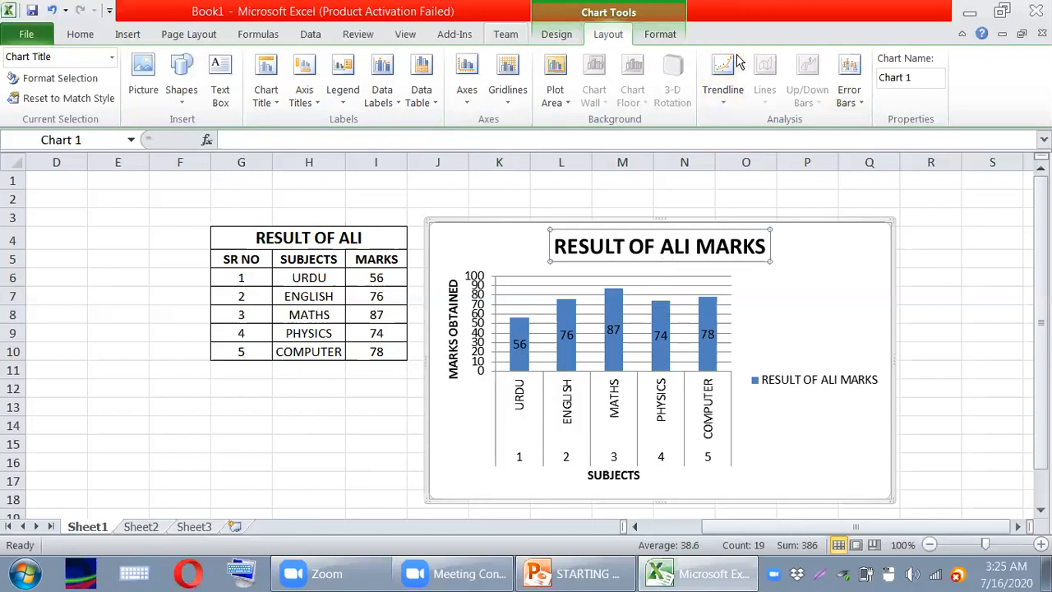
Look through the Line, Bar and Area chart types and change the column chart to a basic 2-D pie chart
scroll(737, 61, "up", 1)
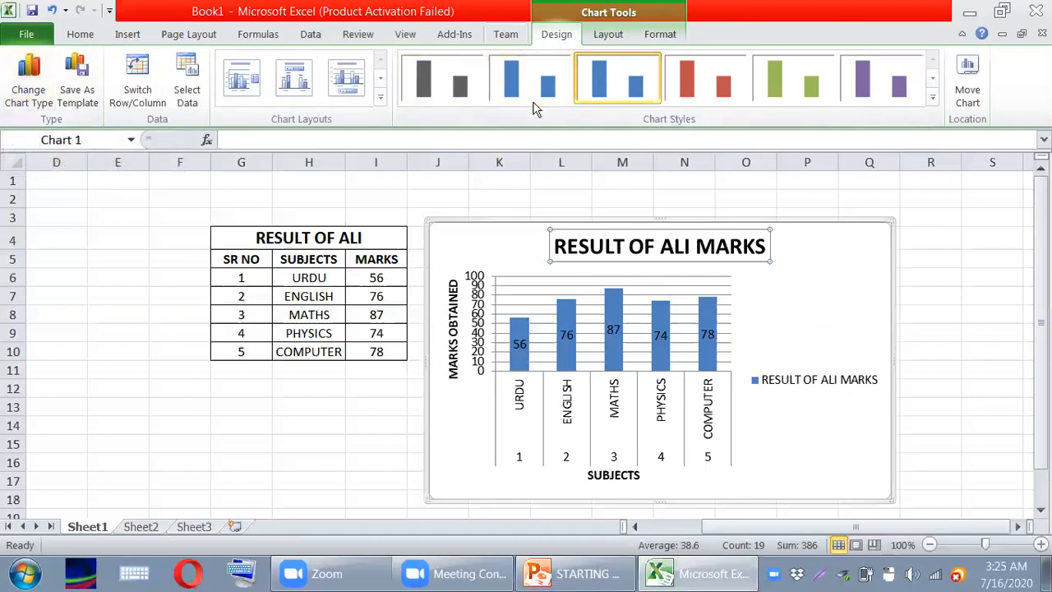
left_click(10, 112)
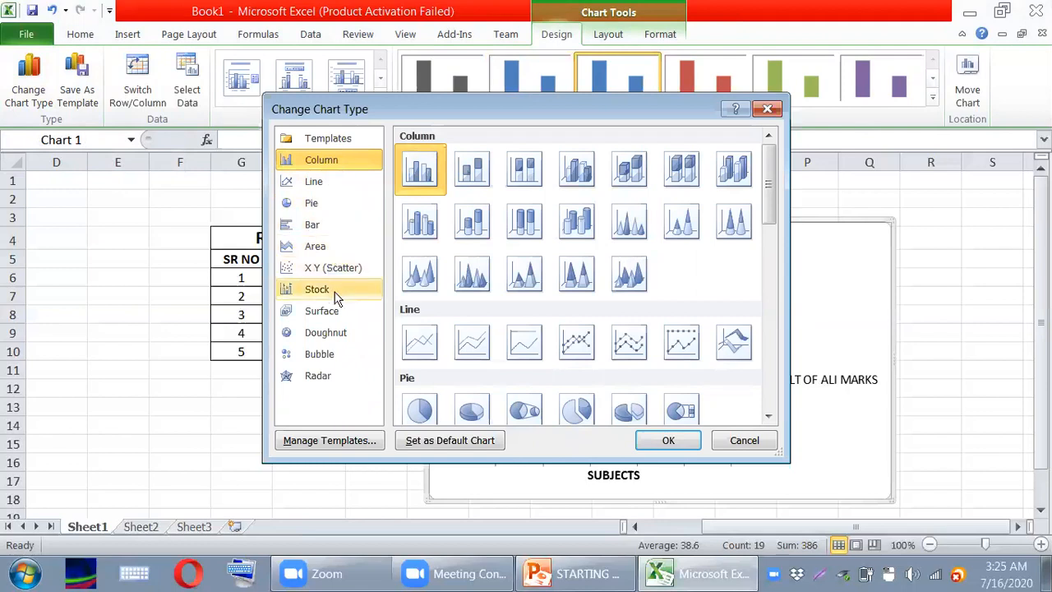
left_click(306, 189)
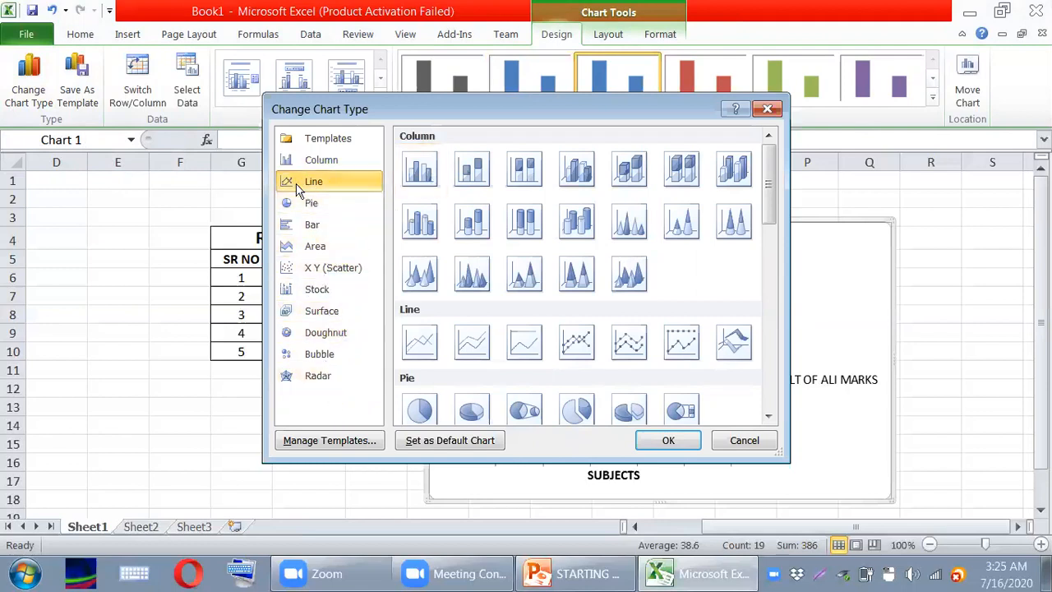
left_click(579, 340)
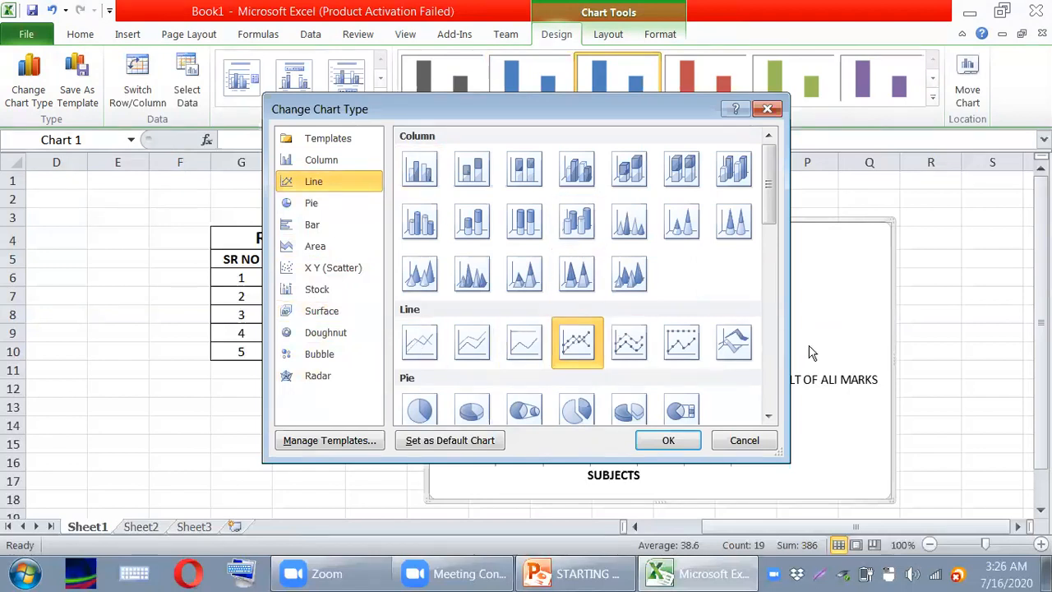
left_click_drag(770, 194, 768, 220)
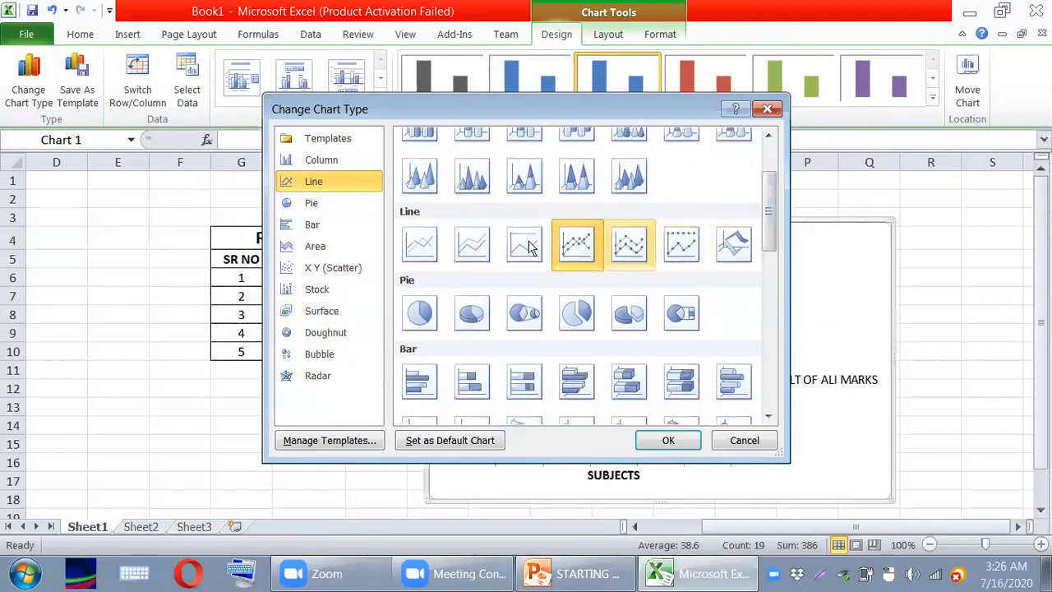
left_click(336, 203)
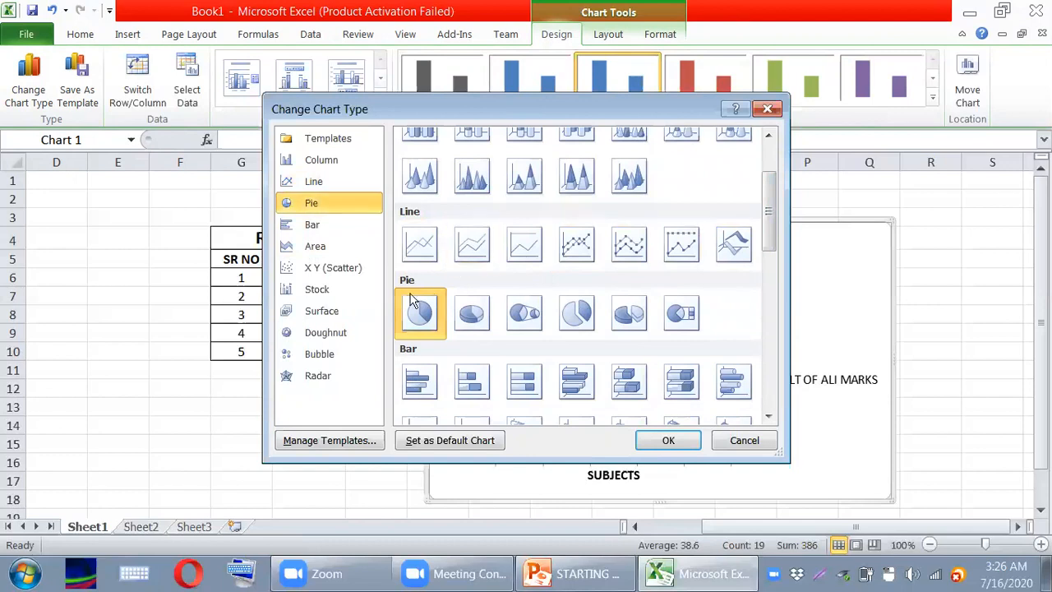
left_click(315, 227)
left_click(342, 248)
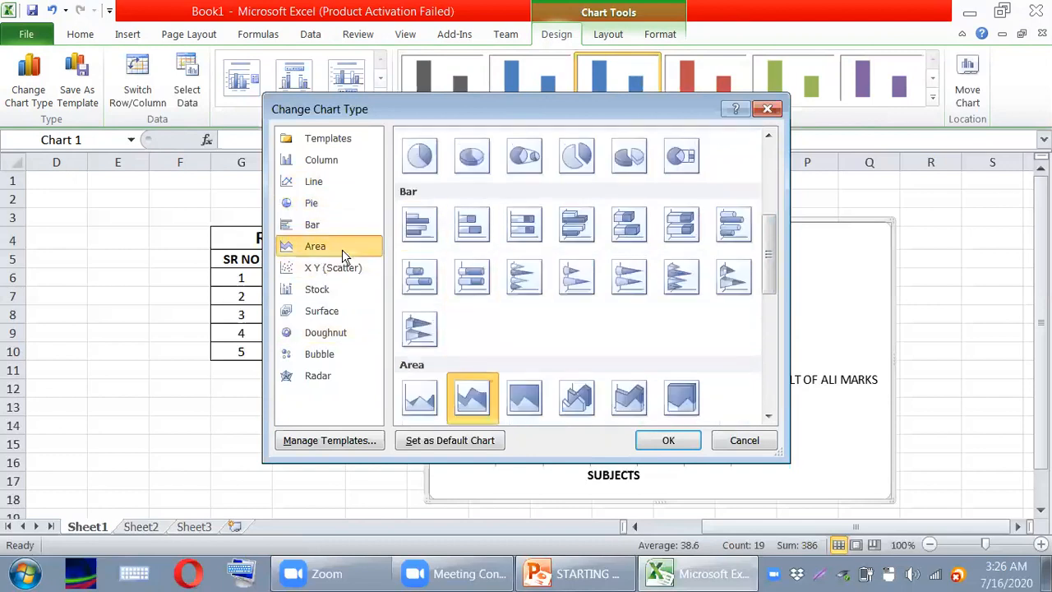
left_click(312, 206)
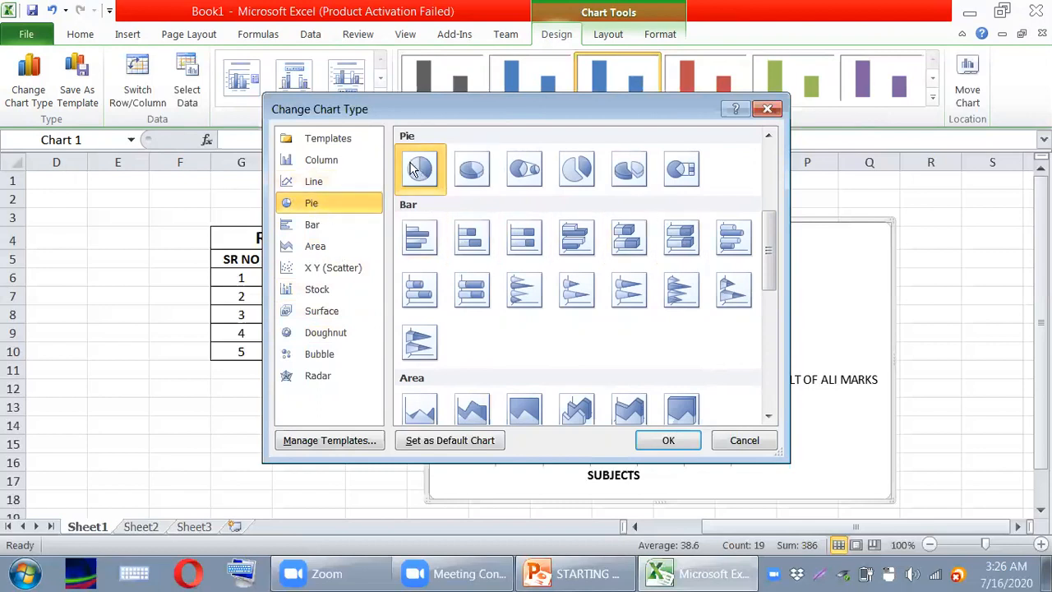
left_click(671, 441)
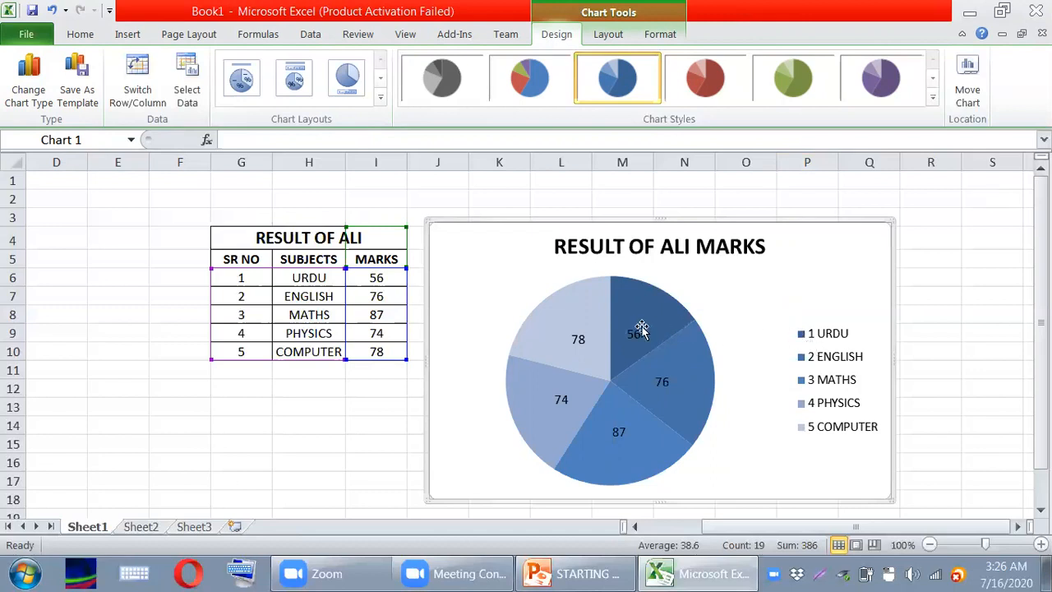
Explode the pie chart by pulling all of its slices slightly apart from the center
mouse_move(552, 310)
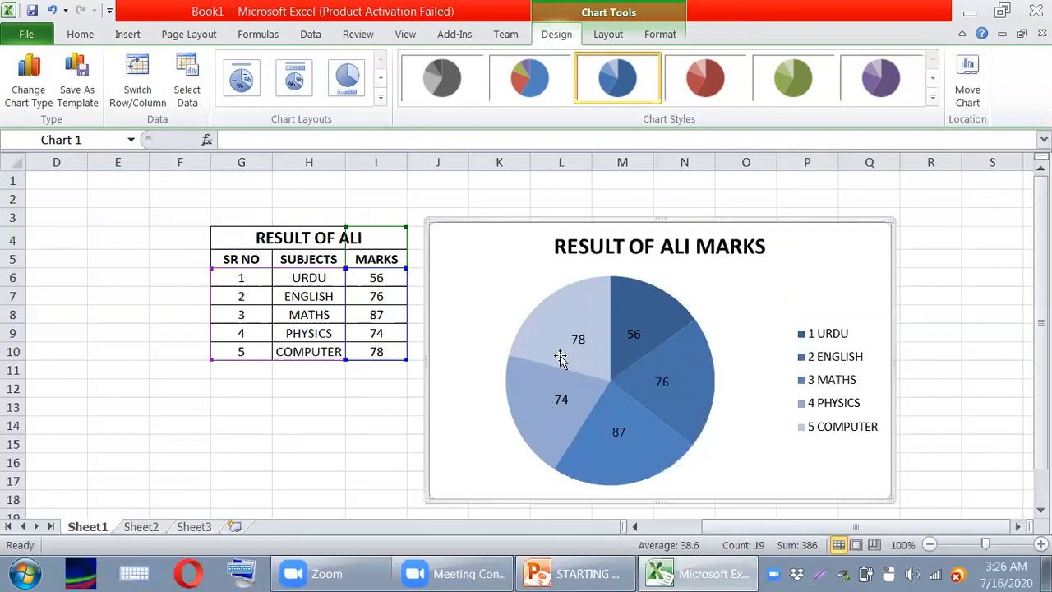
left_click(625, 418)
left_click(617, 426)
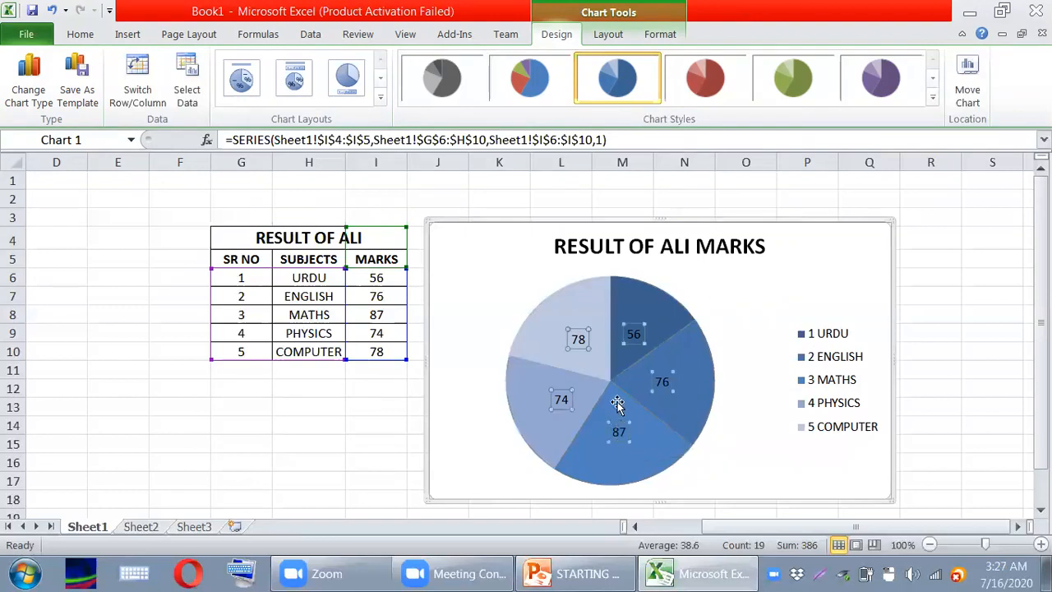
left_click(617, 403)
left_click_drag(617, 403, 622, 429)
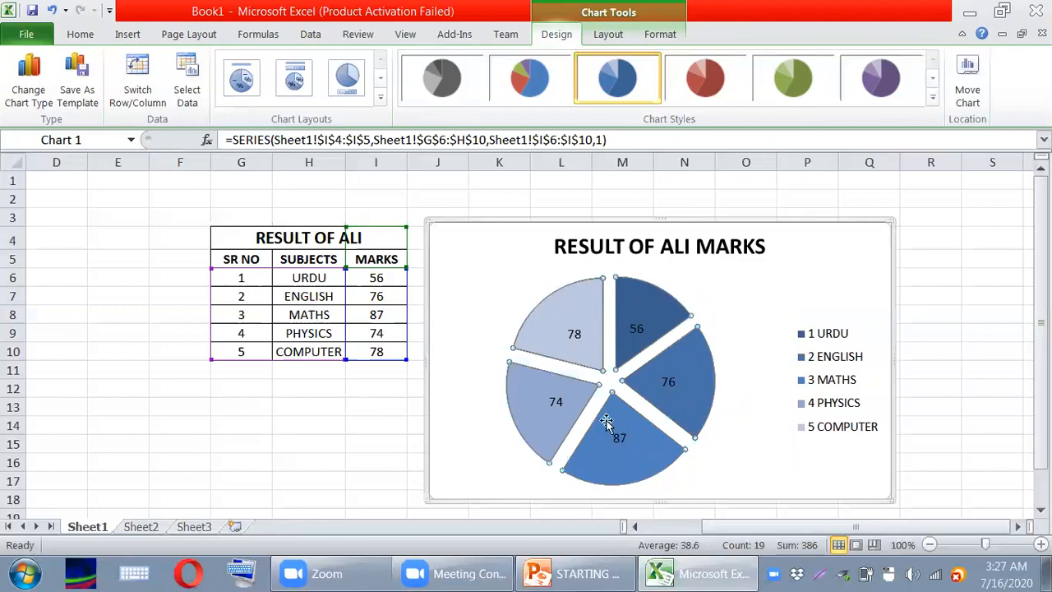
Pull the URDU and MATHS slices individually farther out from the rest of the pie
mouse_move(617, 413)
left_mouse_down()
mouse_move(620, 427)
mouse_move(612, 413)
left_mouse_up()
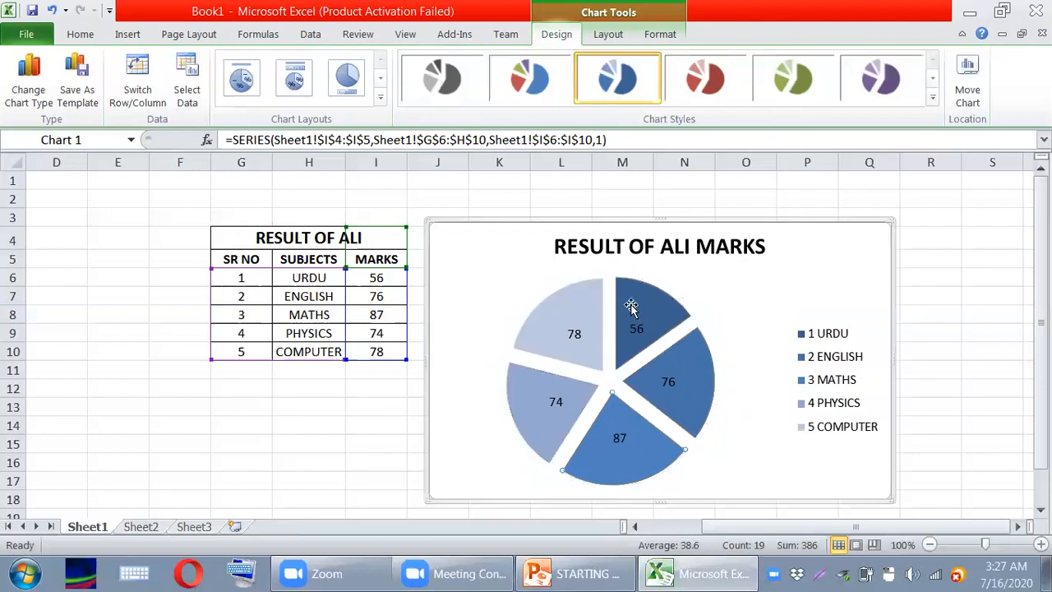
left_click_drag(630, 297, 650, 283)
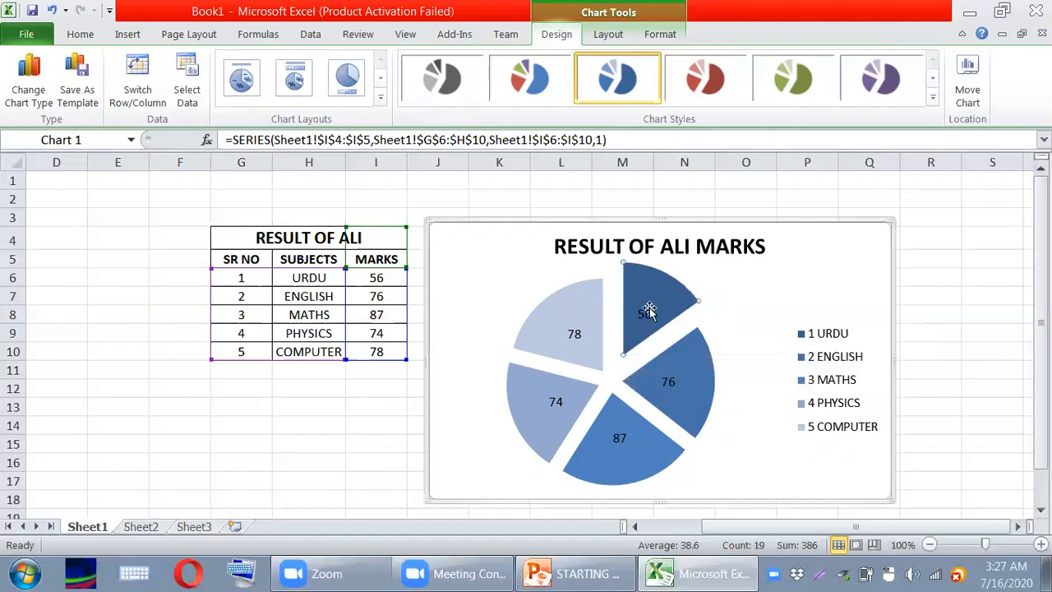
left_click(613, 420)
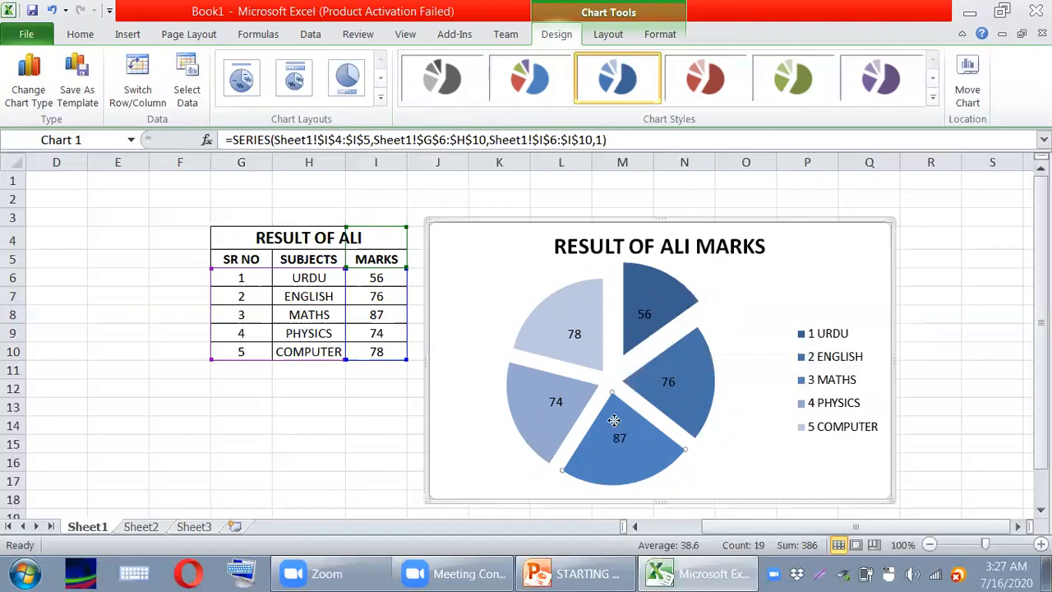
left_click_drag(616, 426, 622, 455)
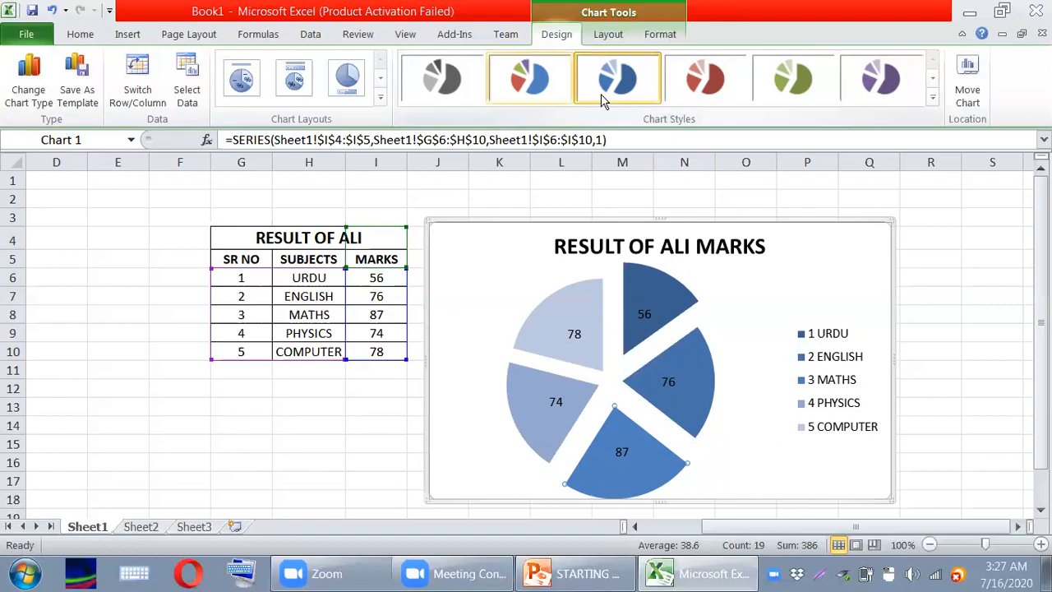
Try the green chart style on the pie chart and settle on the purple one
left_click(789, 94)
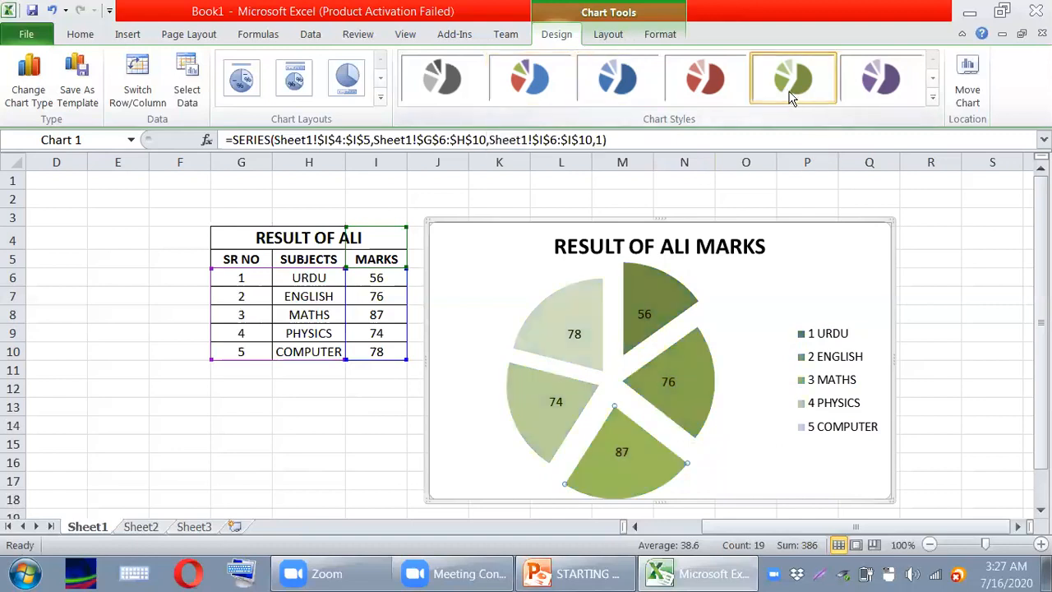
left_click(904, 88)
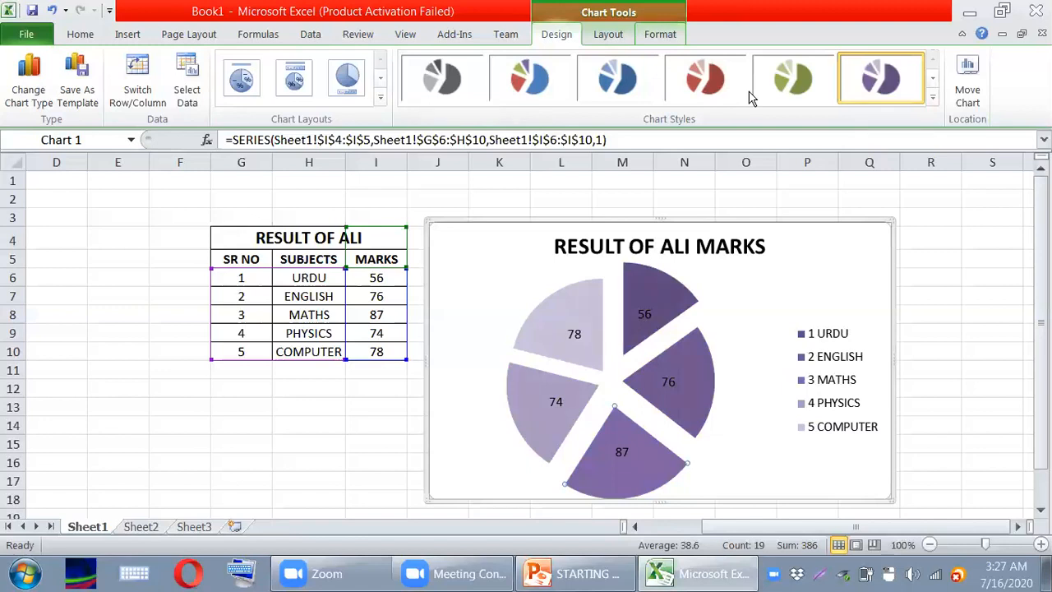
Apply the black outline shape style to the MATHS slice and the red outline shape style to the plot area
scroll(749, 97, "down", 2)
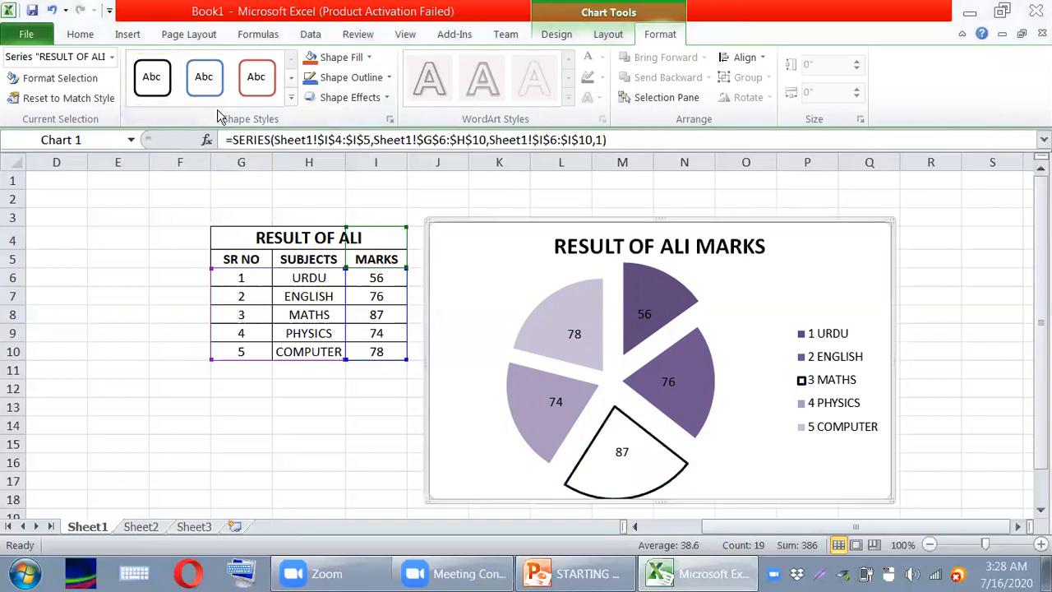
left_click(605, 297)
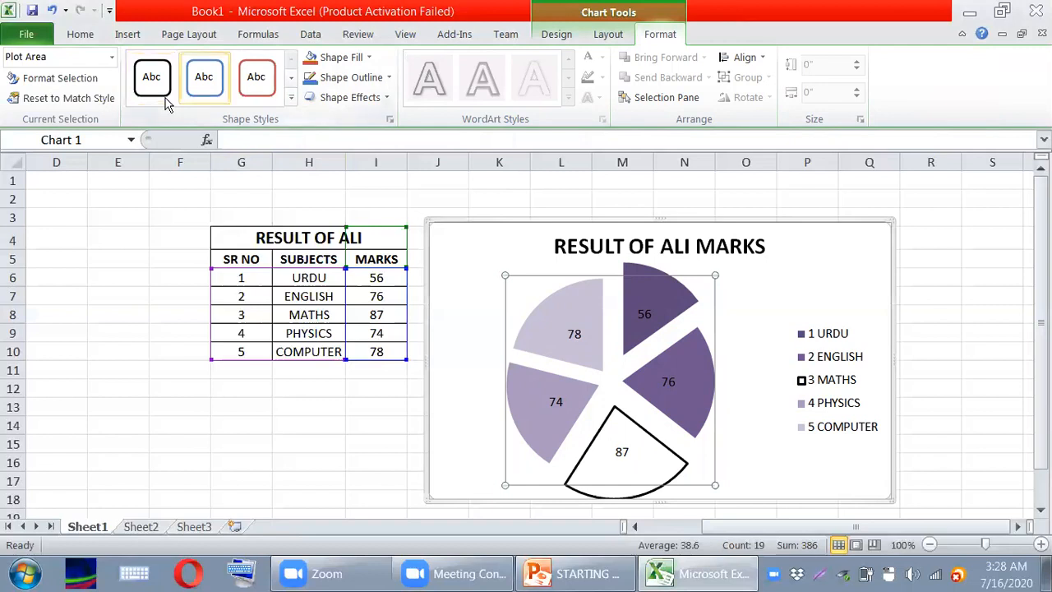
left_click(257, 103)
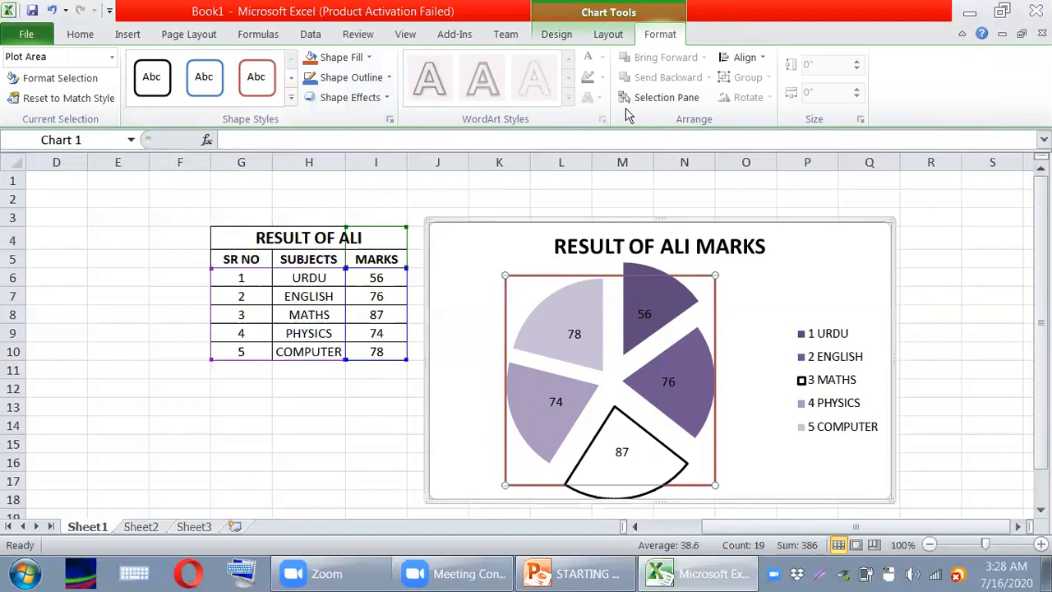
Select the chart title RESULT OF ALI MARKS
left_click(723, 246)
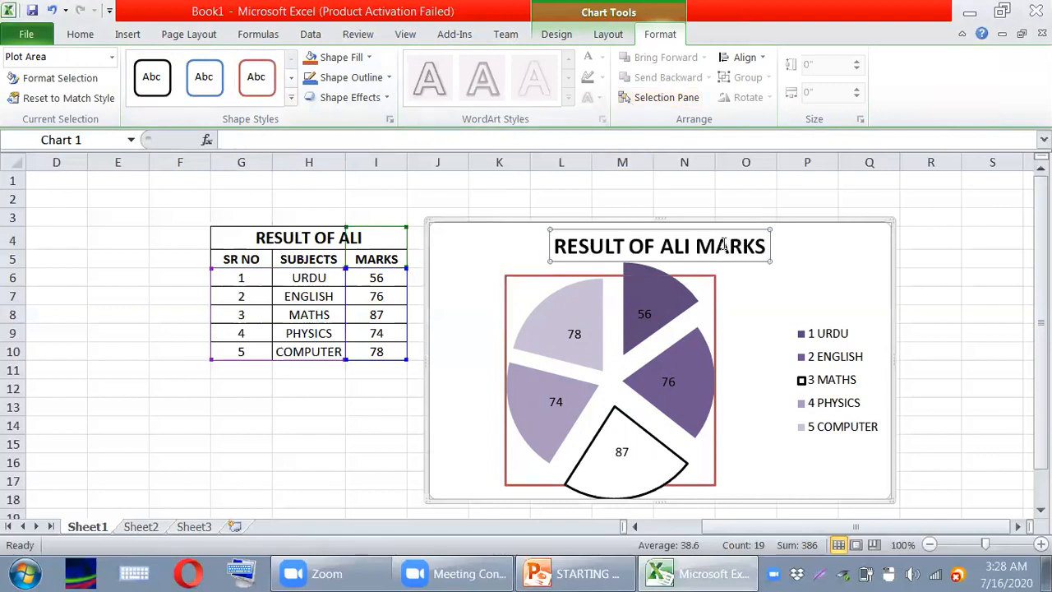